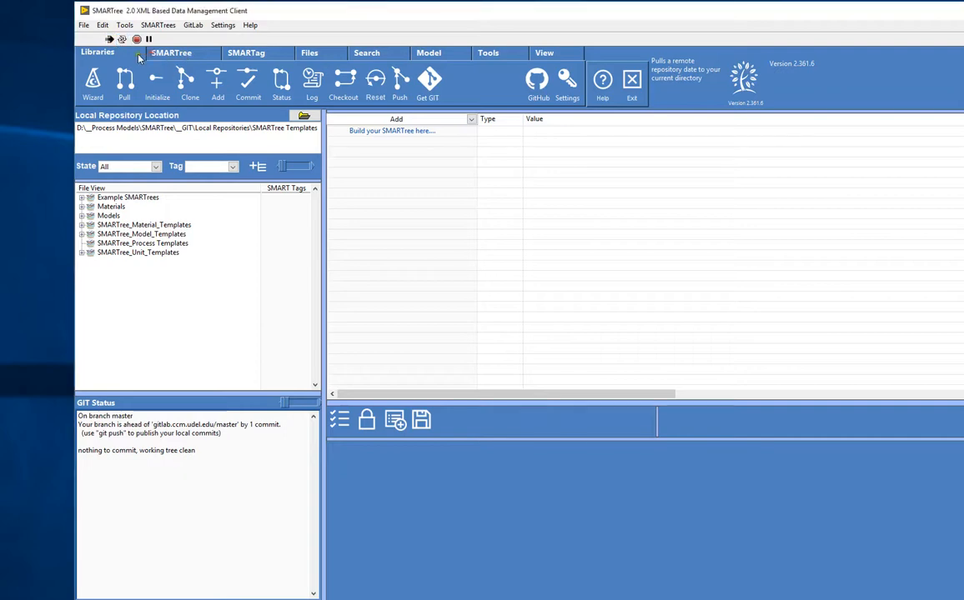
# Load all eight photomicrograph JPG files from the Random Photomicrographs folder as available file elements.
pyautogui.click(158, 53)
pyautogui.click(319, 54)
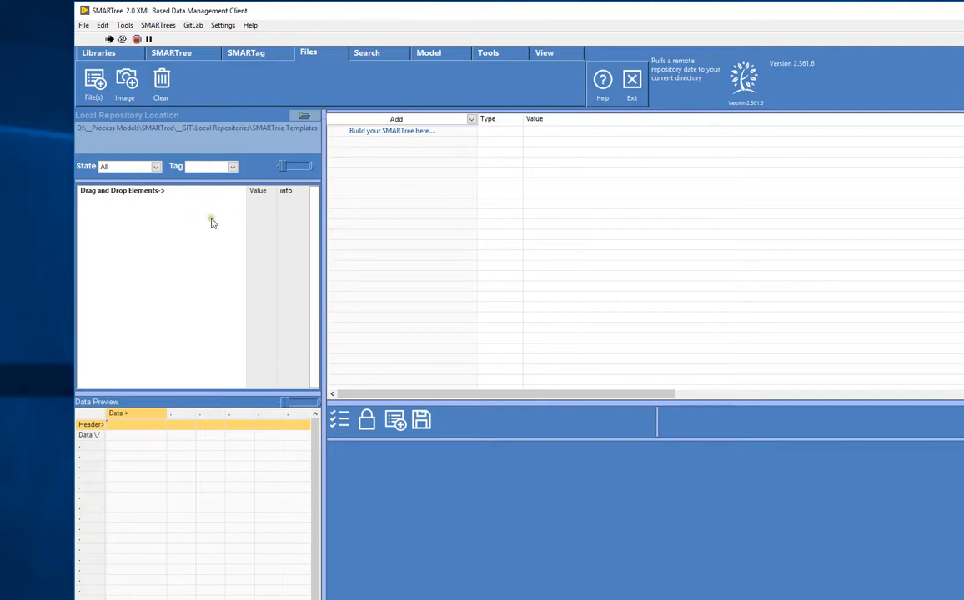
pyautogui.click(98, 81)
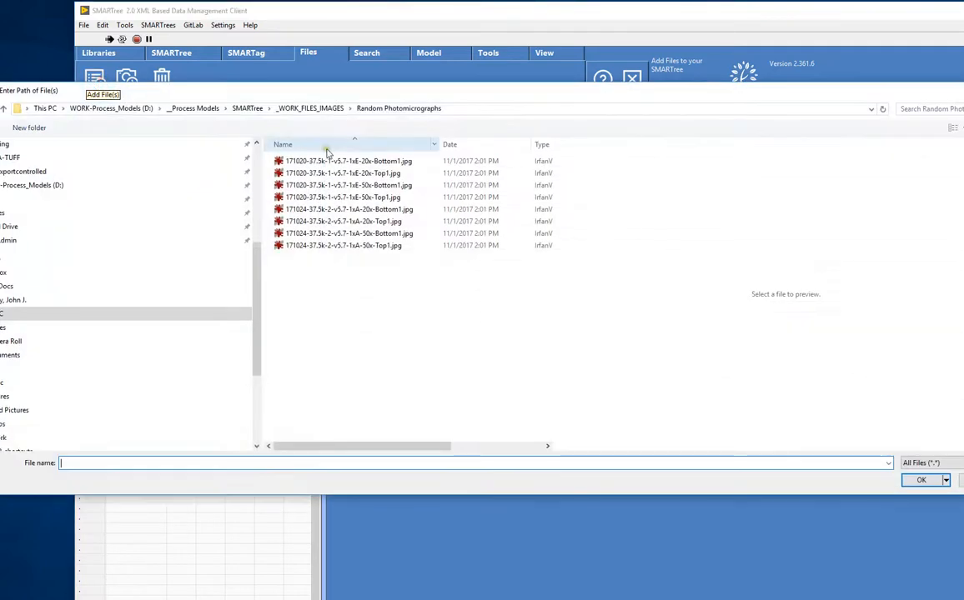
pyautogui.click(330, 162)
pyautogui.keyDown('shift'); pyautogui.click(345, 245); pyautogui.keyUp('shift')
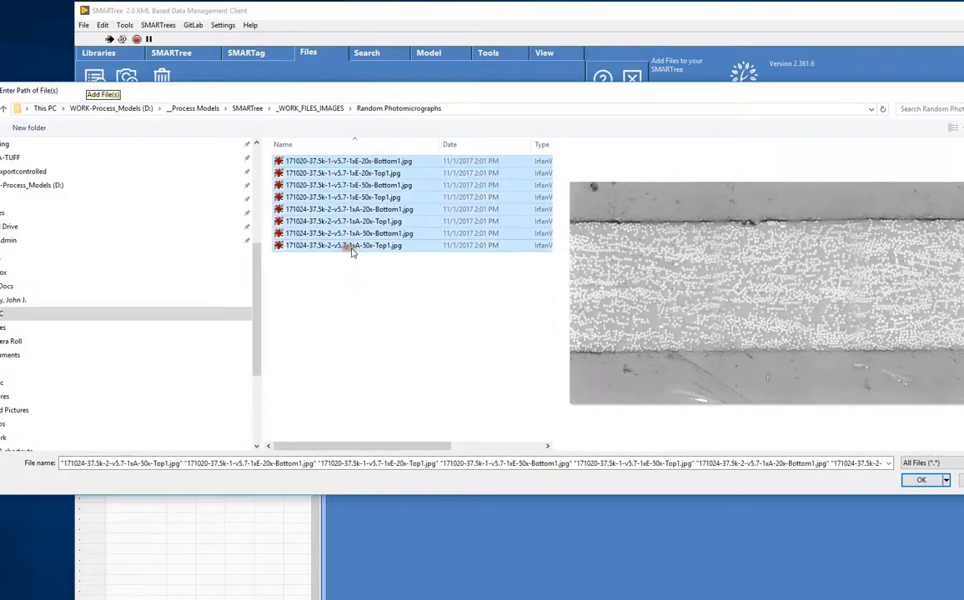
pyautogui.click(913, 481)
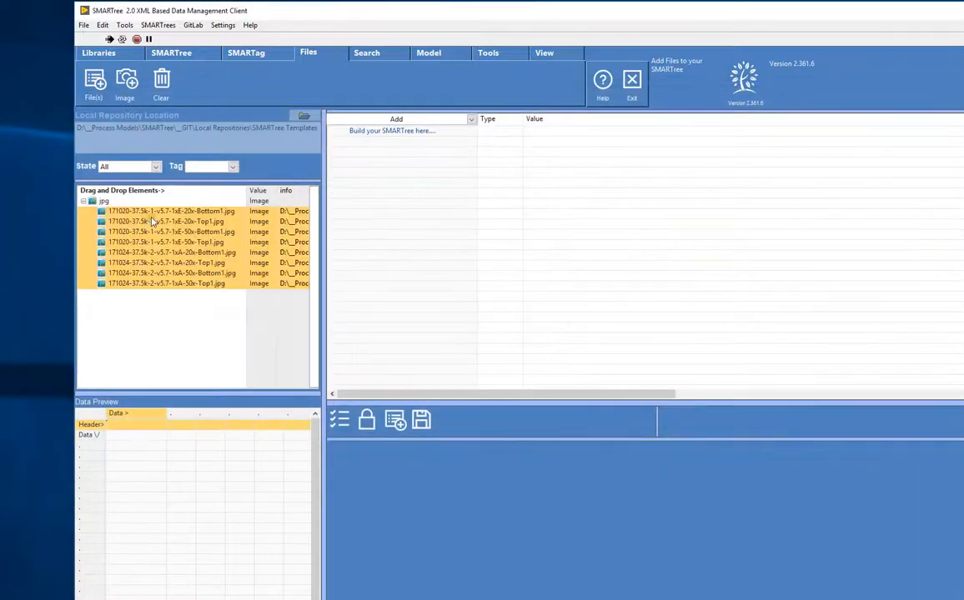
# Preview a loaded photomicrograph and add all eight JPG images to the empty SMARTree.
pyautogui.click(177, 231)
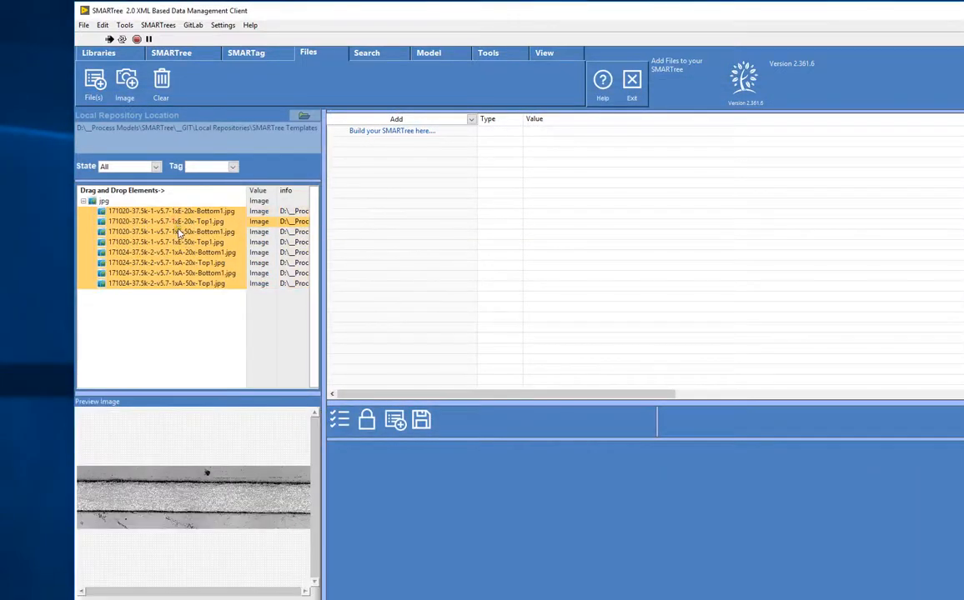
pyautogui.click(181, 221)
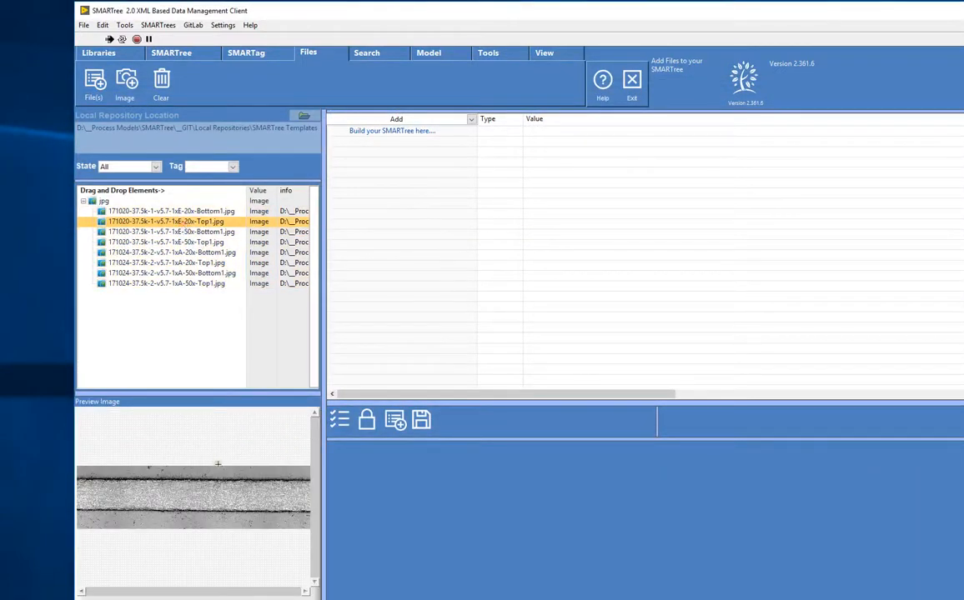
pyautogui.click(158, 211)
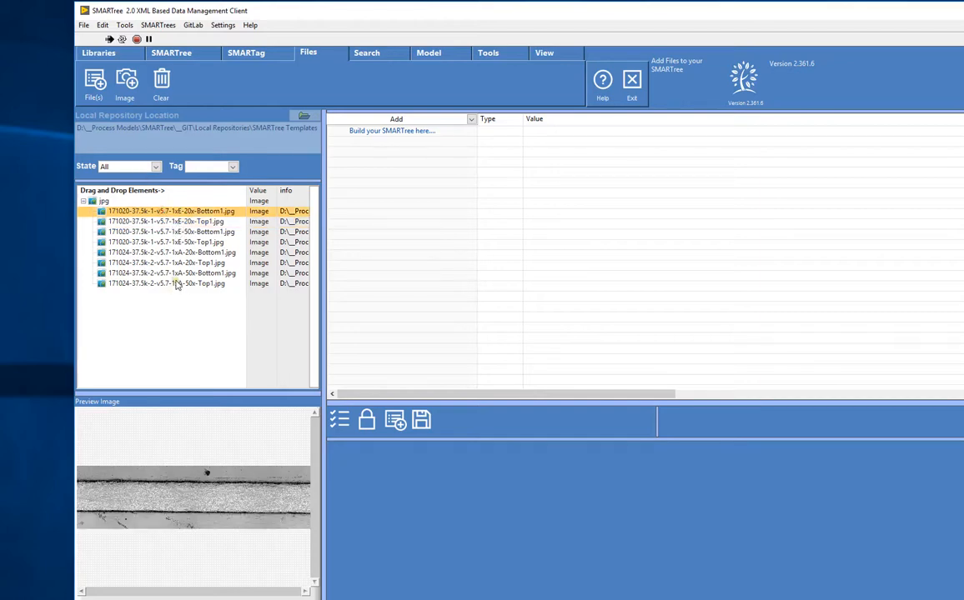
pyautogui.keyDown('shift'); pyautogui.click(175, 284); pyautogui.keyUp('shift')
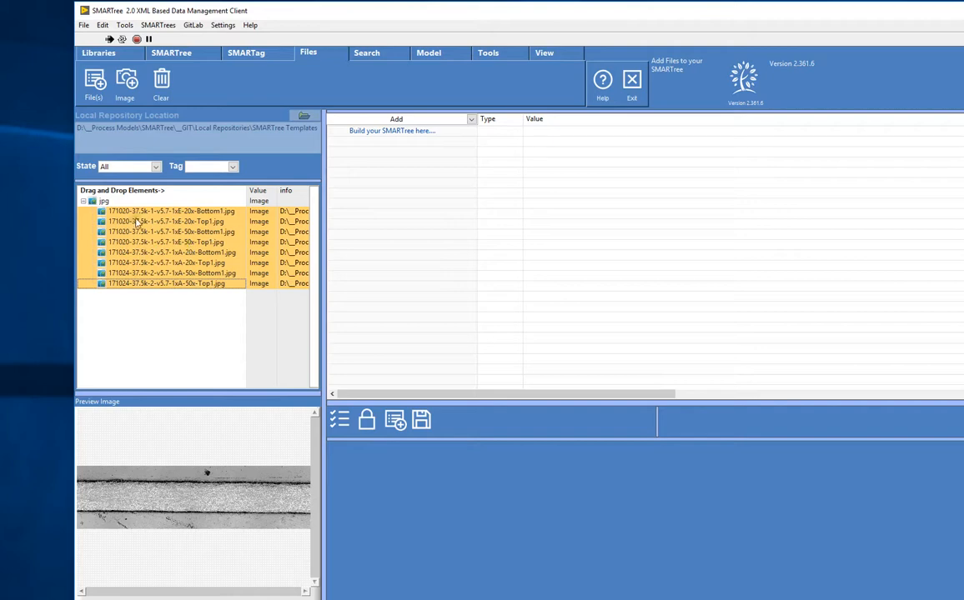
pyautogui.moveTo(140, 215); pyautogui.dragTo(441, 171)
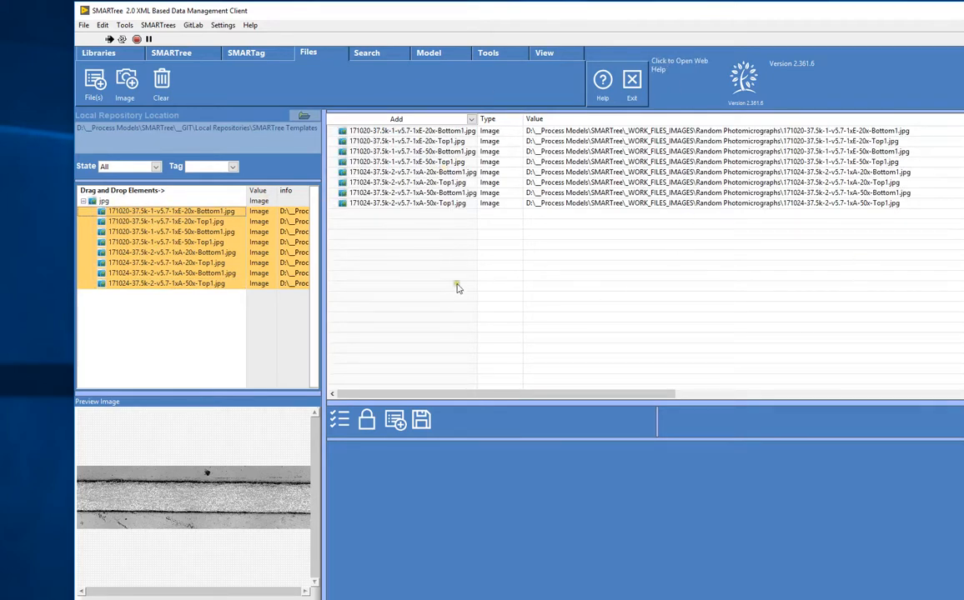
# Examine the previews of several photomicrographs in the SMARTree, including 1xE-50x-Bottom1, 1xE-50x-Top1 and 1xA-20x-Bottom1.
pyautogui.click(439, 155)
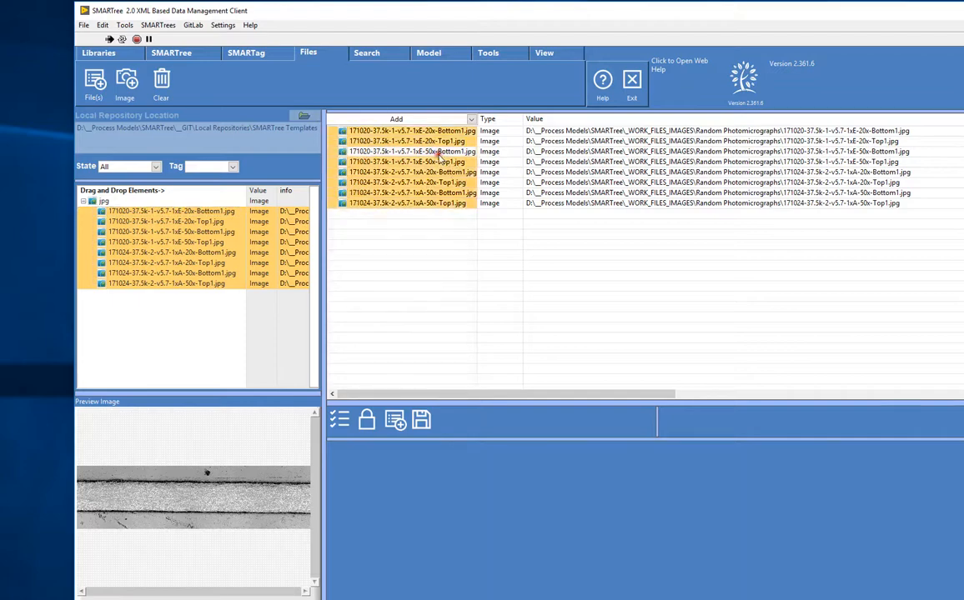
pyautogui.click(441, 154)
pyautogui.click(439, 171)
pyautogui.click(440, 153)
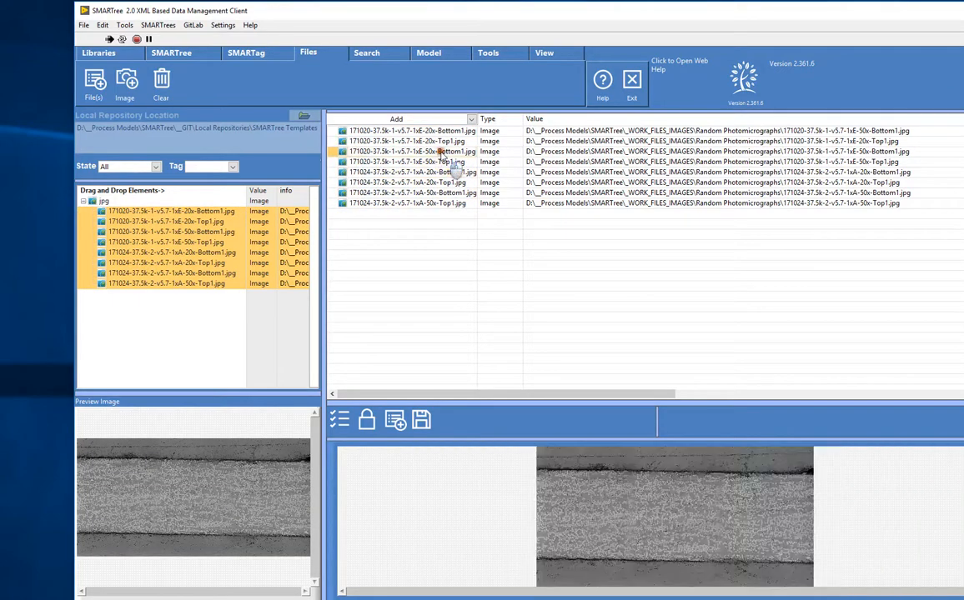
pyautogui.click(439, 163)
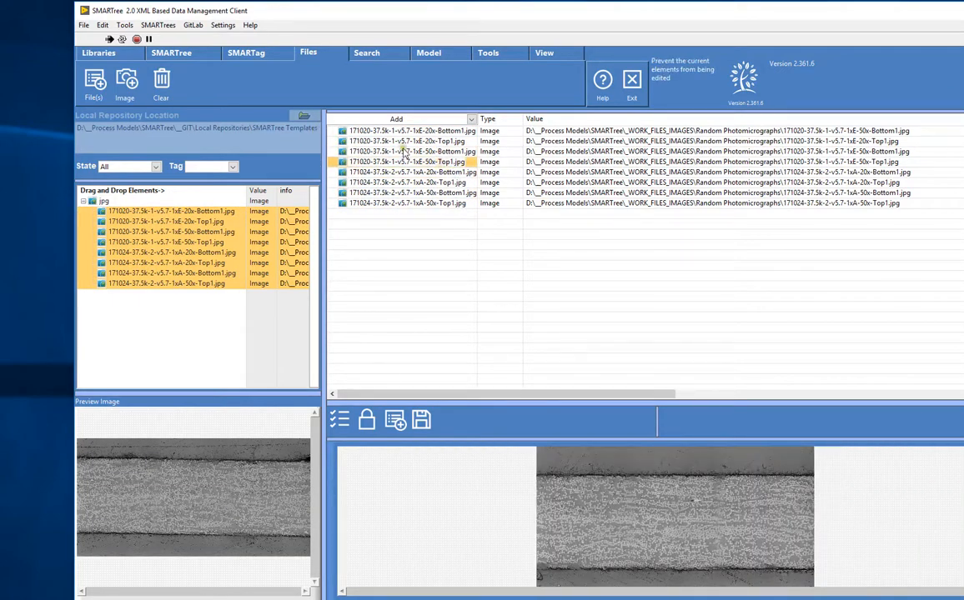
pyautogui.click(404, 152)
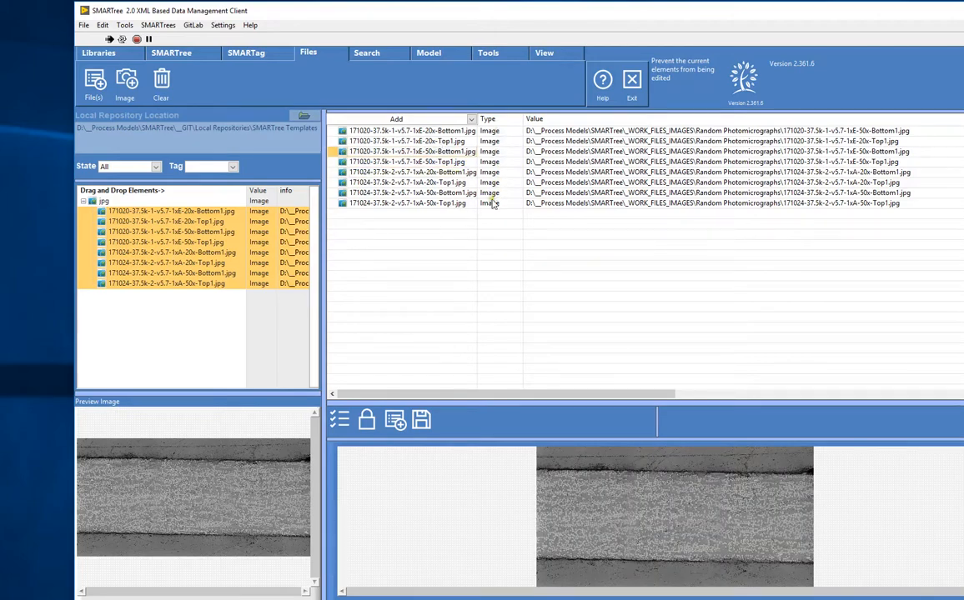
pyautogui.click(424, 120)
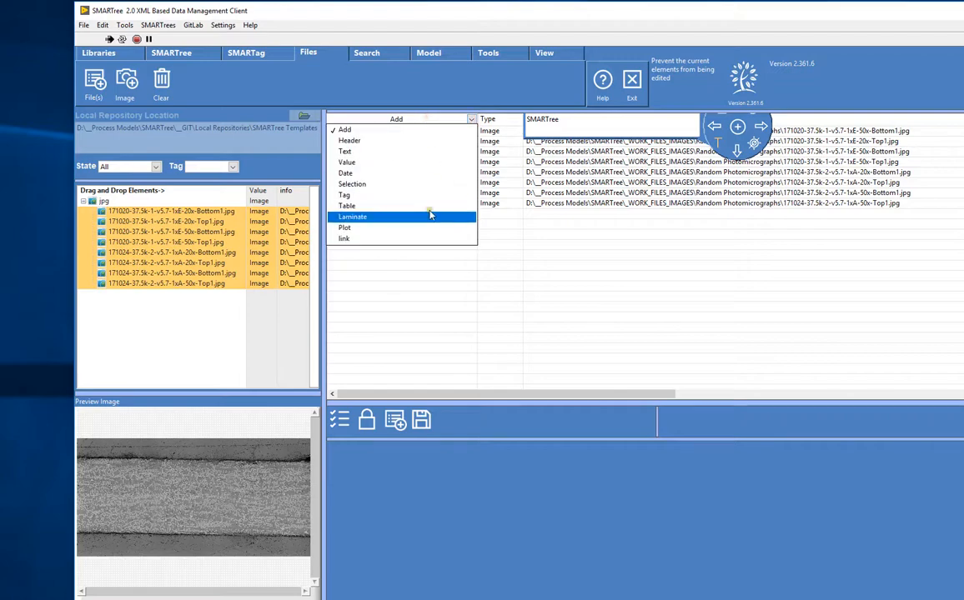
pyautogui.click(450, 159)
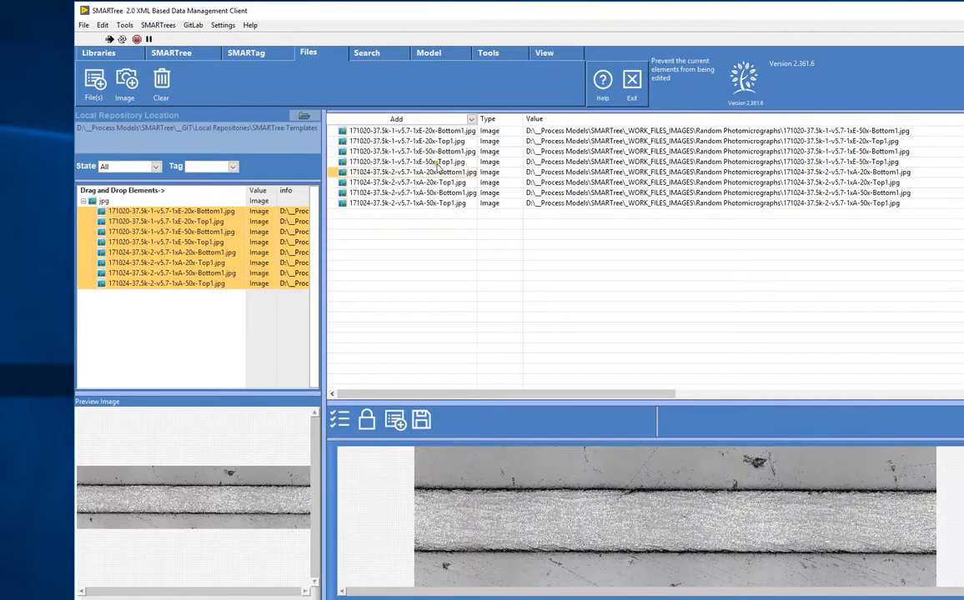
pyautogui.click(435, 162)
pyautogui.click(443, 152)
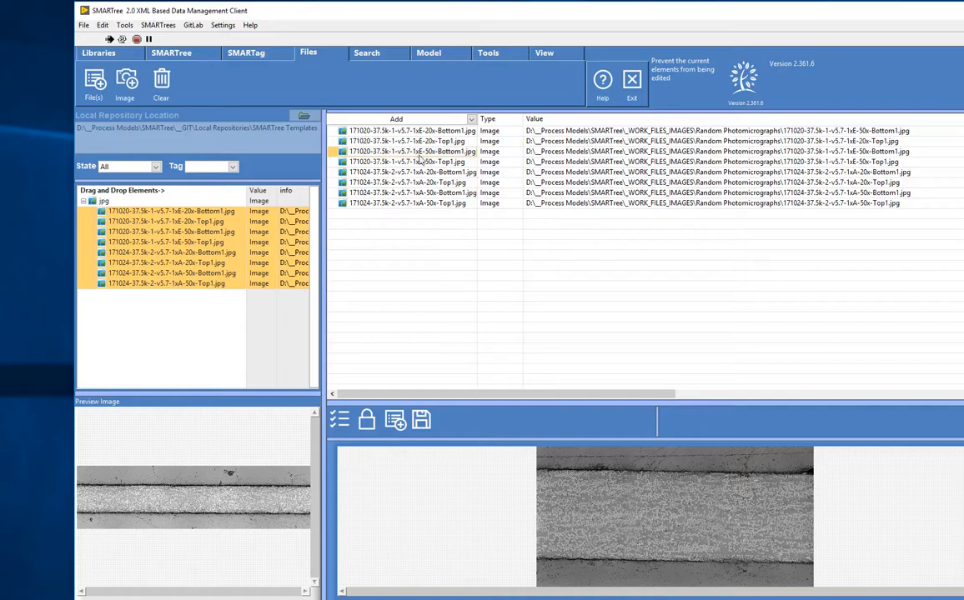
# Open 171020-37.5k-1-v5.7-1xE-50x-Bottom1.jpg in the Image Analysis Module, widen the image panes and adjust their height split.
pyautogui.doubleClick(417, 151)
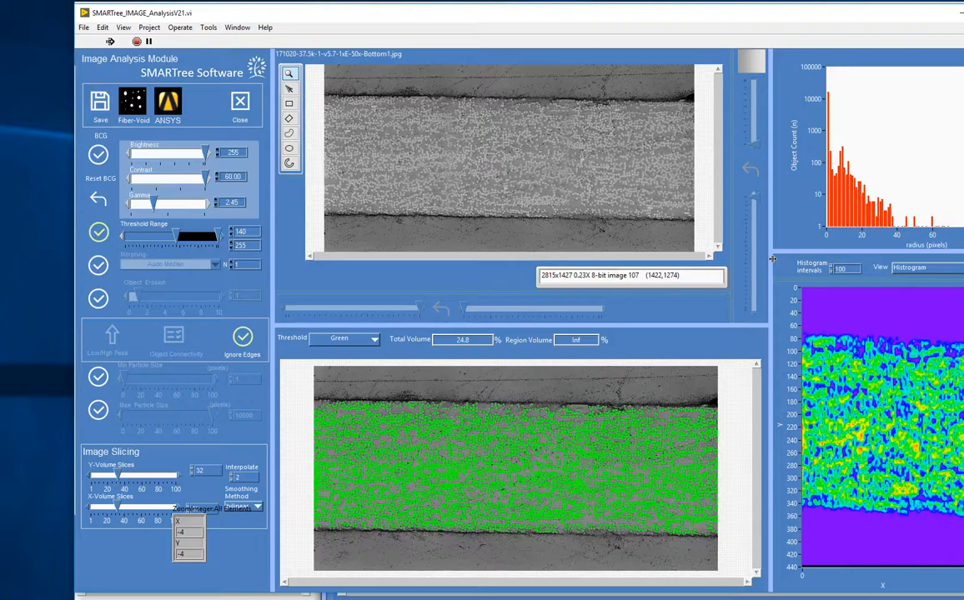
pyautogui.moveTo(772, 259); pyautogui.dragTo(894, 259)
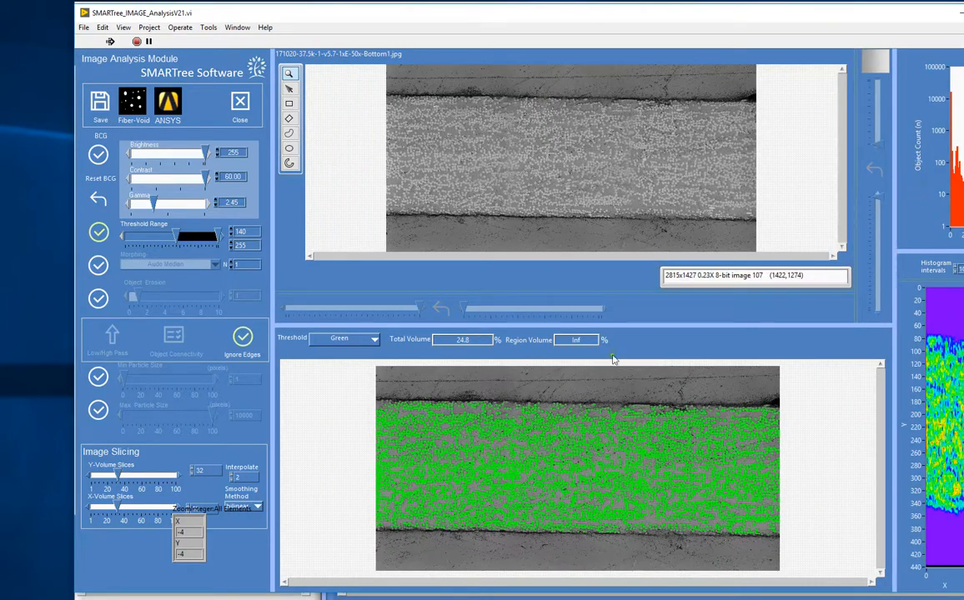
pyautogui.moveTo(631, 326)
pyautogui.mouseDown()
pyautogui.moveTo(641, 360)
pyautogui.moveTo(630, 351)
pyautogui.moveTo(634, 310)
pyautogui.mouseUp()
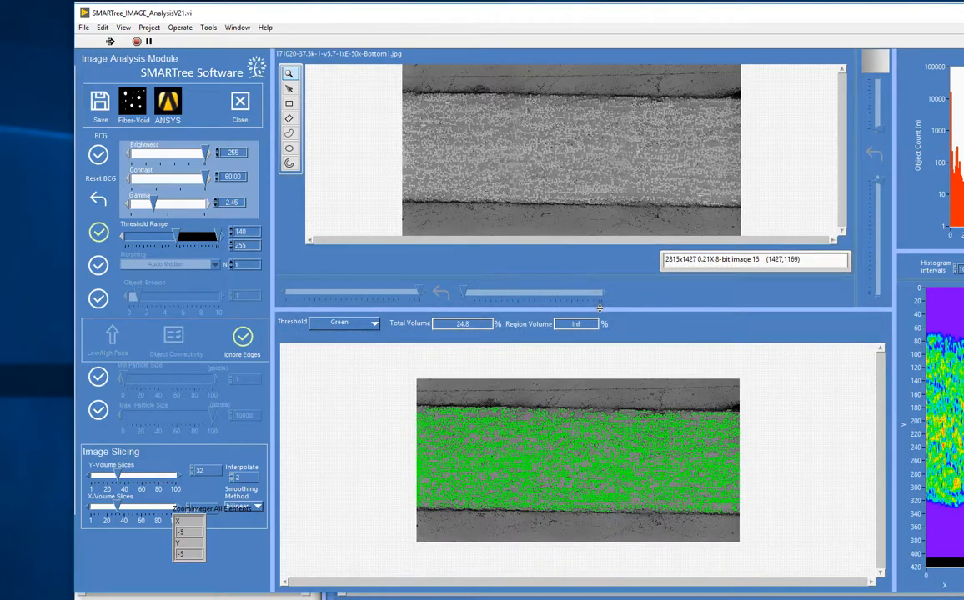
pyautogui.moveTo(554, 310); pyautogui.dragTo(600, 332)
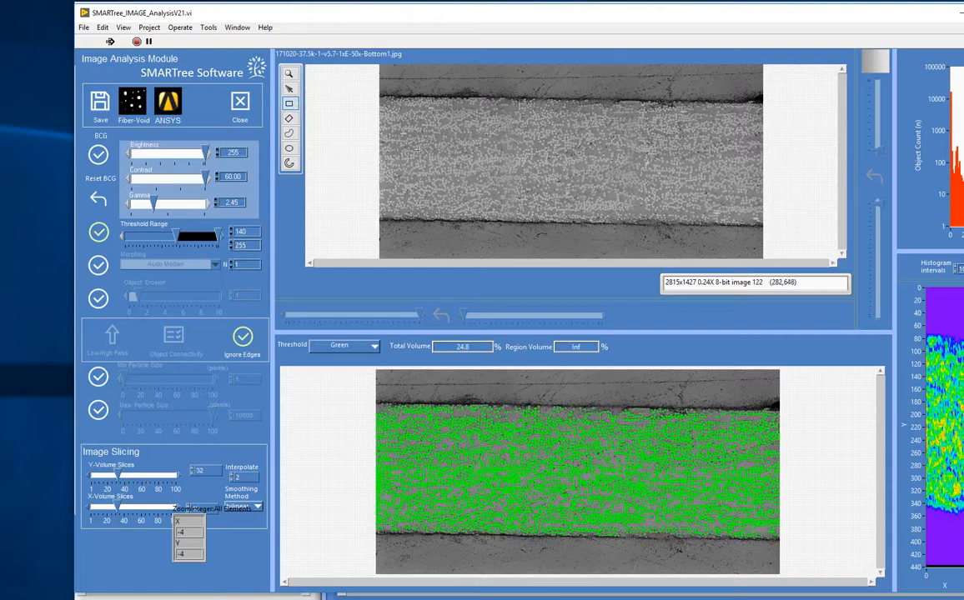
# Draw a rectangular region of interest inside the fiber layer, spanning nearly its full width, and keep the threshold overlay green.
pyautogui.moveTo(407, 120); pyautogui.dragTo(721, 198)
pyautogui.moveTo(561, 157); pyautogui.dragTo(536, 153)
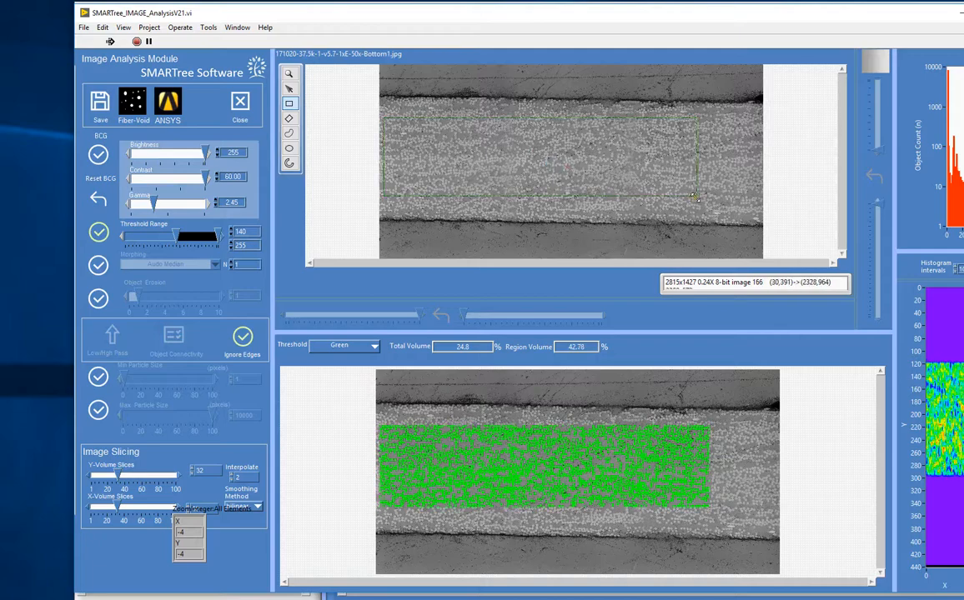
pyautogui.moveTo(696, 196); pyautogui.dragTo(748, 207)
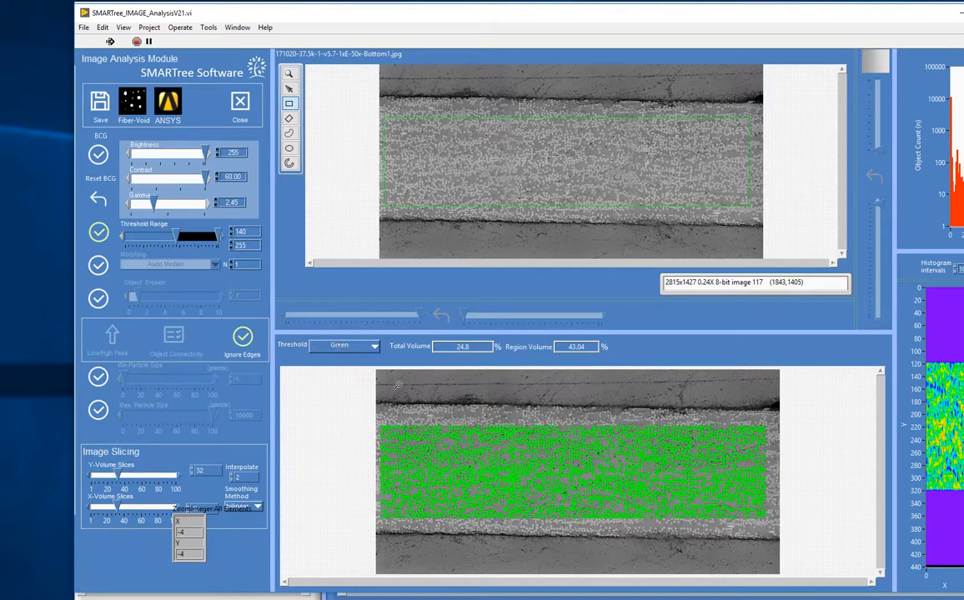
pyautogui.click(359, 345)
pyautogui.click(338, 334)
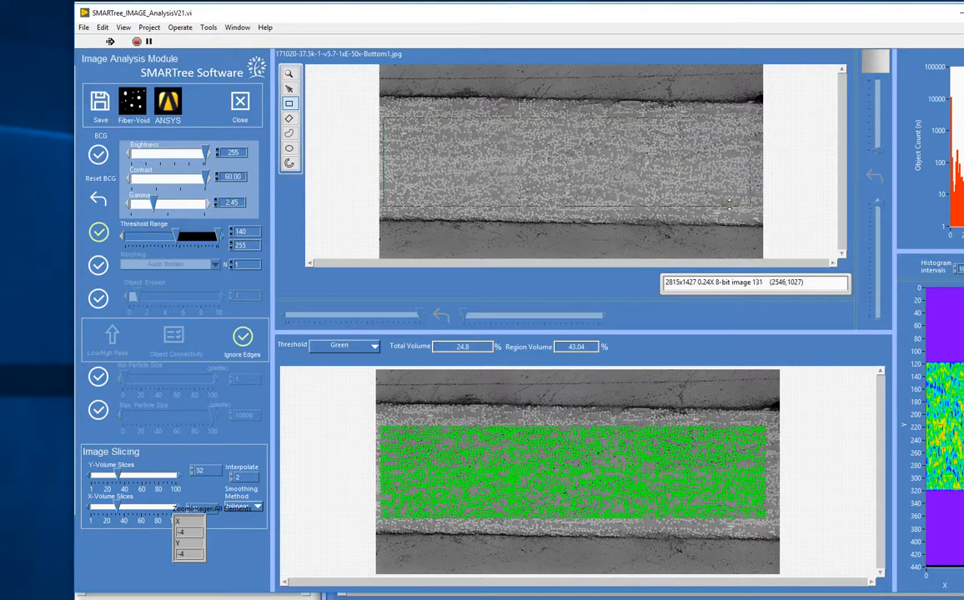
# Inspect the fibers at 1X magnification and set the lower limit of the threshold range to 142.
pyautogui.click(288, 74)
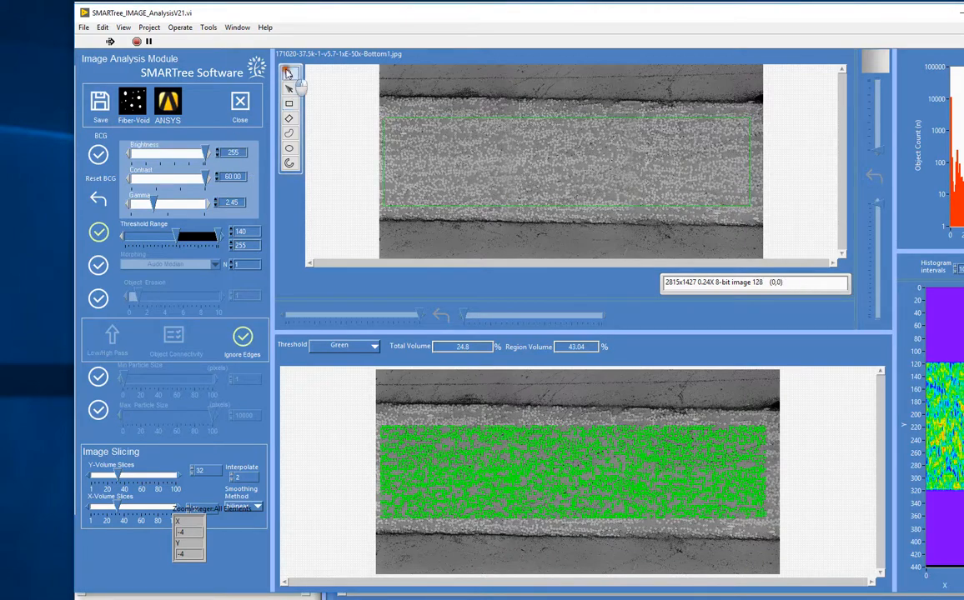
pyautogui.click(419, 157)
pyautogui.click(381, 147)
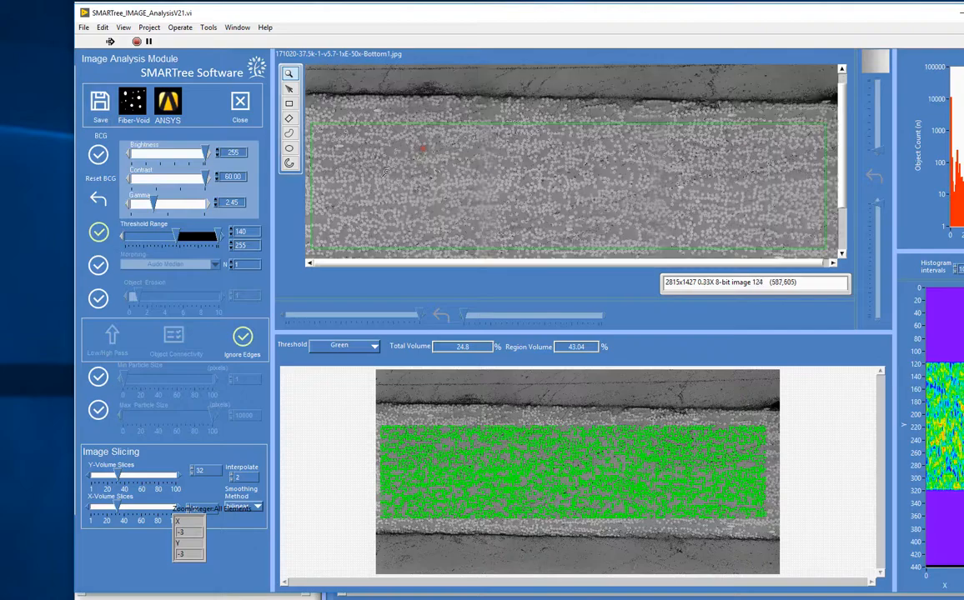
pyautogui.click(384, 173)
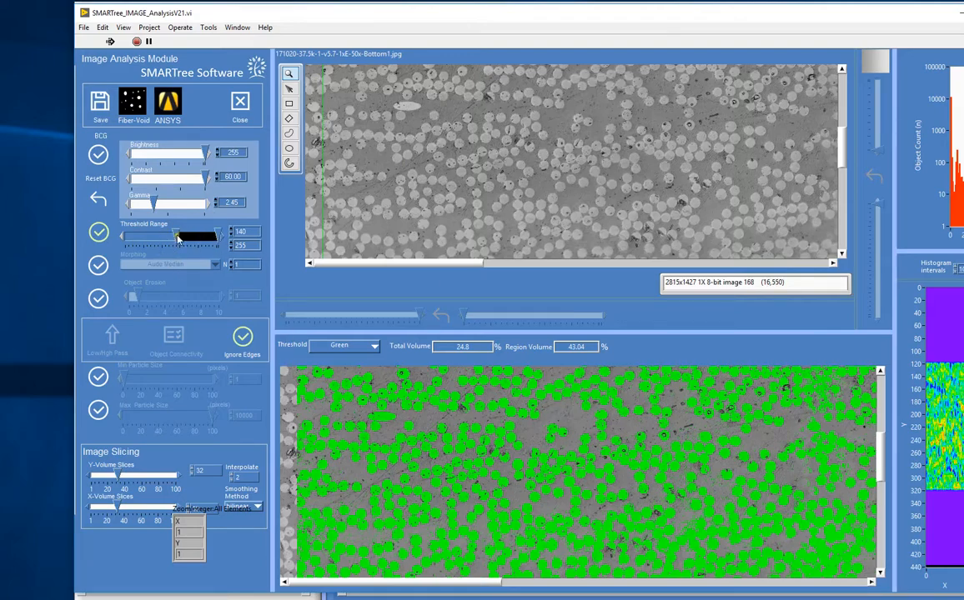
pyautogui.moveTo(178, 237); pyautogui.dragTo(179, 238)
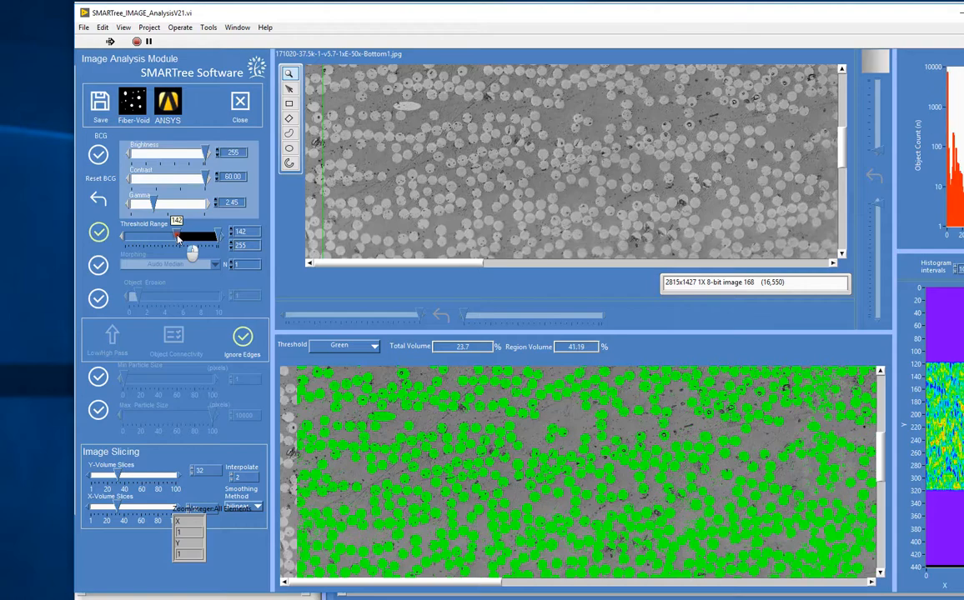
pyautogui.click(231, 238)
pyautogui.click(231, 238)
pyautogui.click(231, 238)
pyautogui.click(231, 230)
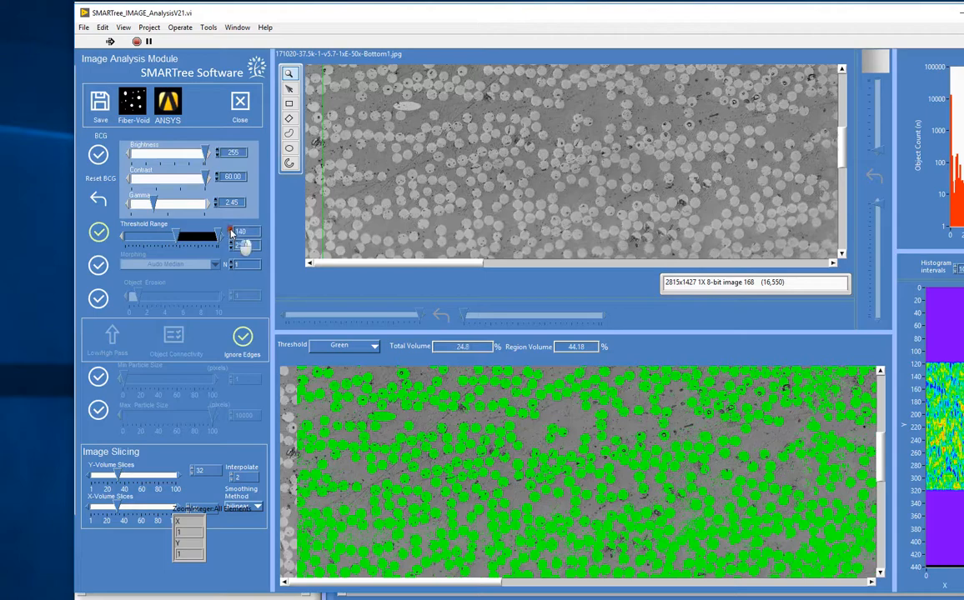
pyautogui.click(231, 230)
pyautogui.click(231, 230)
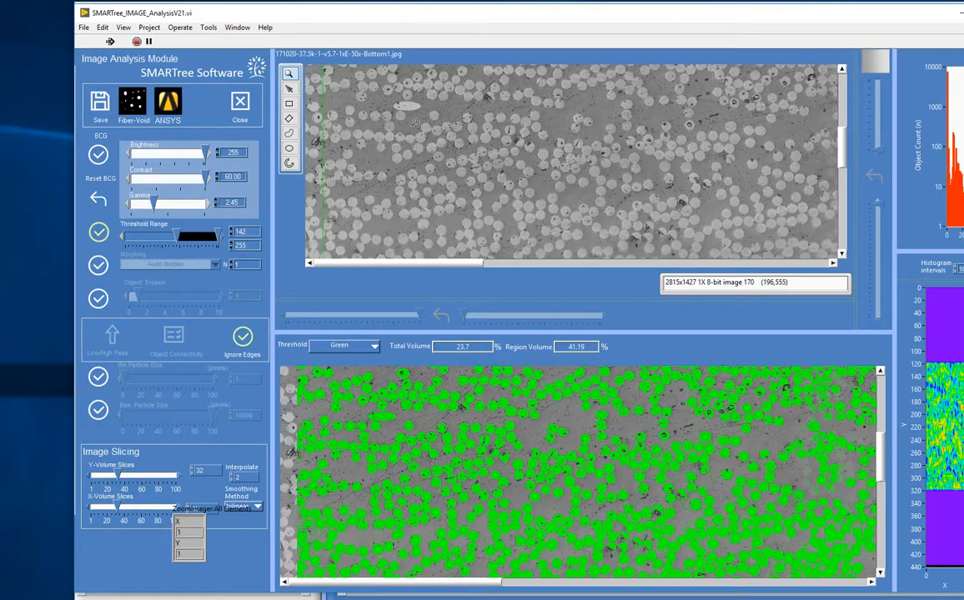
# Fit the whole micrograph in view and enable the brightness gradient adjustment for the source image.
pyautogui.rightClick(351, 103)
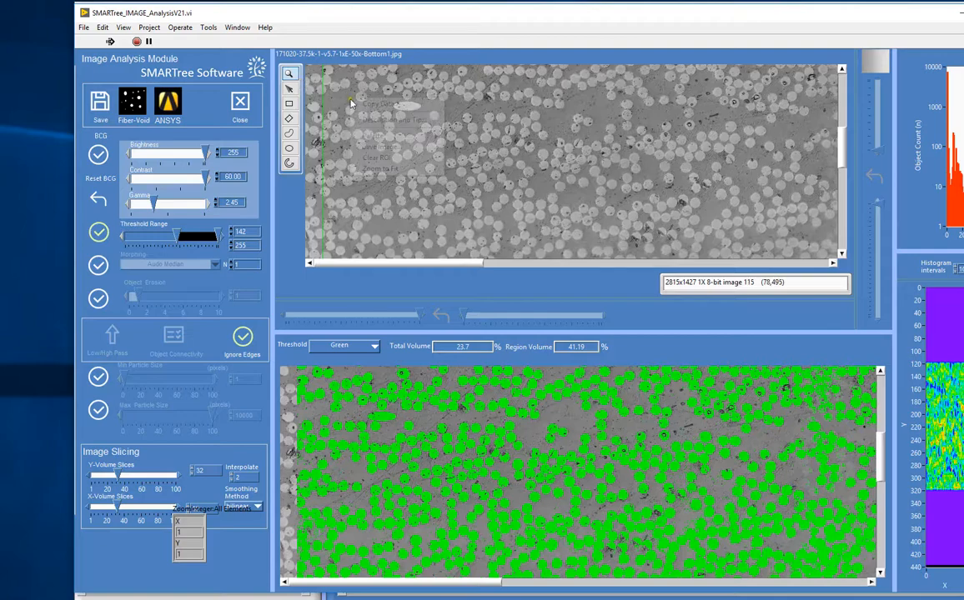
pyautogui.click(371, 168)
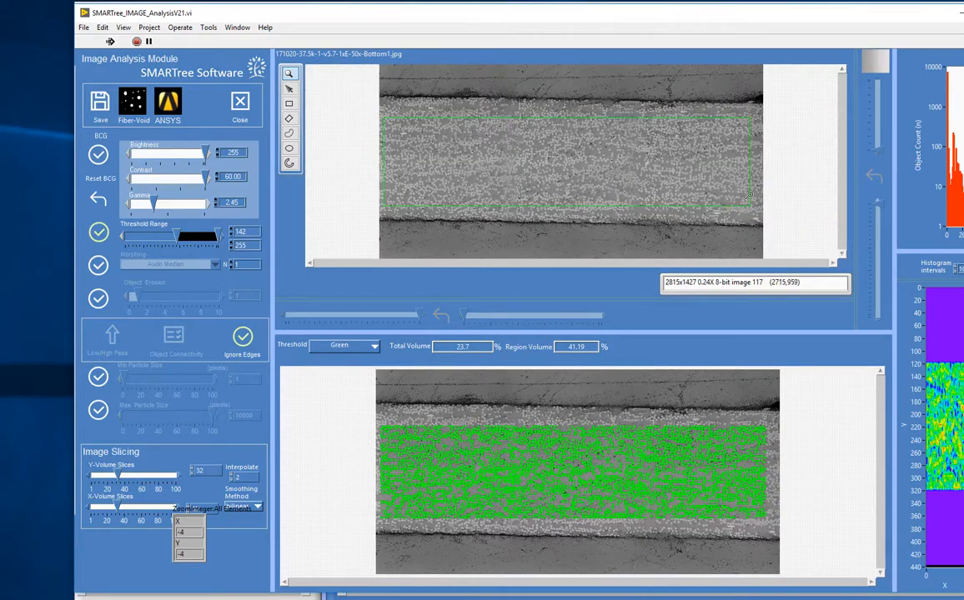
pyautogui.click(288, 89)
pyautogui.click(868, 72)
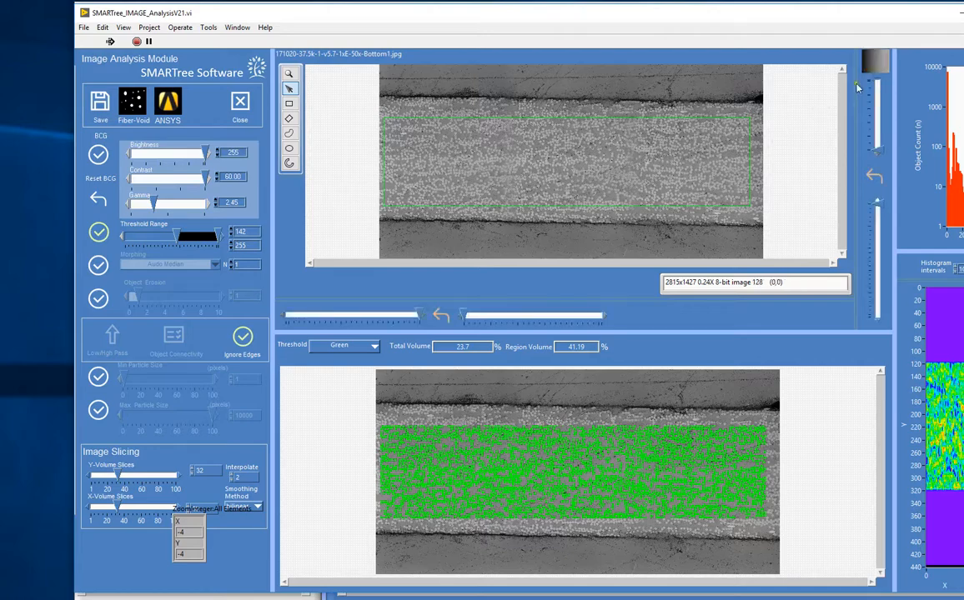
pyautogui.moveTo(463, 319)
pyautogui.mouseDown()
pyautogui.moveTo(479, 319)
pyautogui.moveTo(454, 320)
pyautogui.mouseUp()
# Switch the analysis from fibers to voids and magnify the middle of the micrograph to 1X to inspect the detected voids.
pyautogui.click(133, 104)
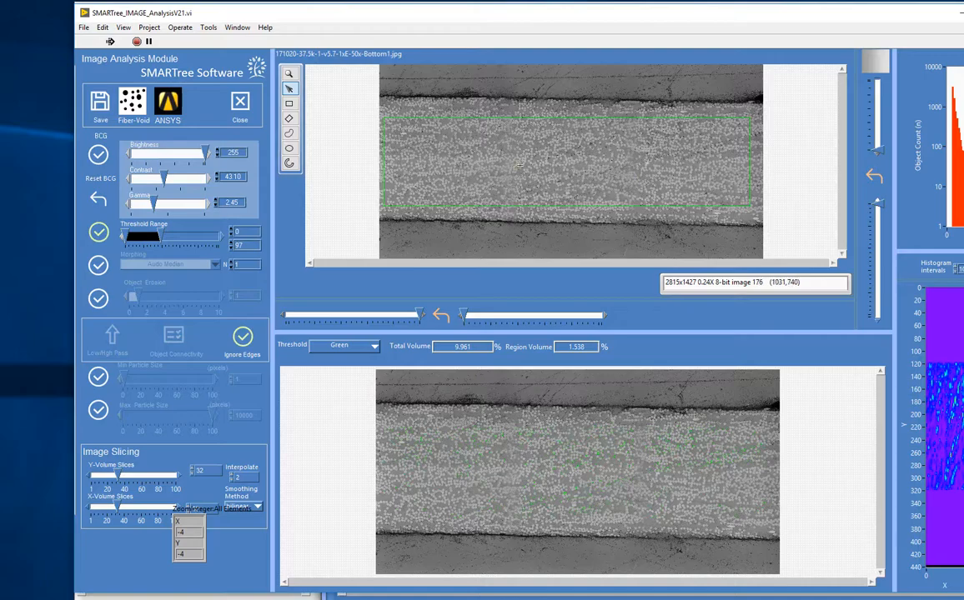
pyautogui.click(288, 74)
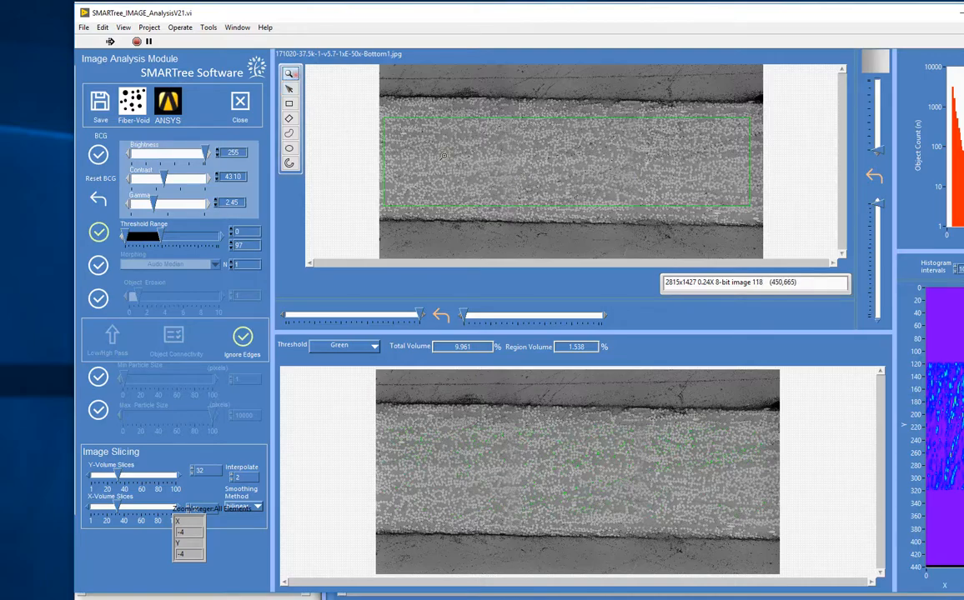
pyautogui.click(539, 161)
pyautogui.click(539, 161)
pyautogui.click(540, 161)
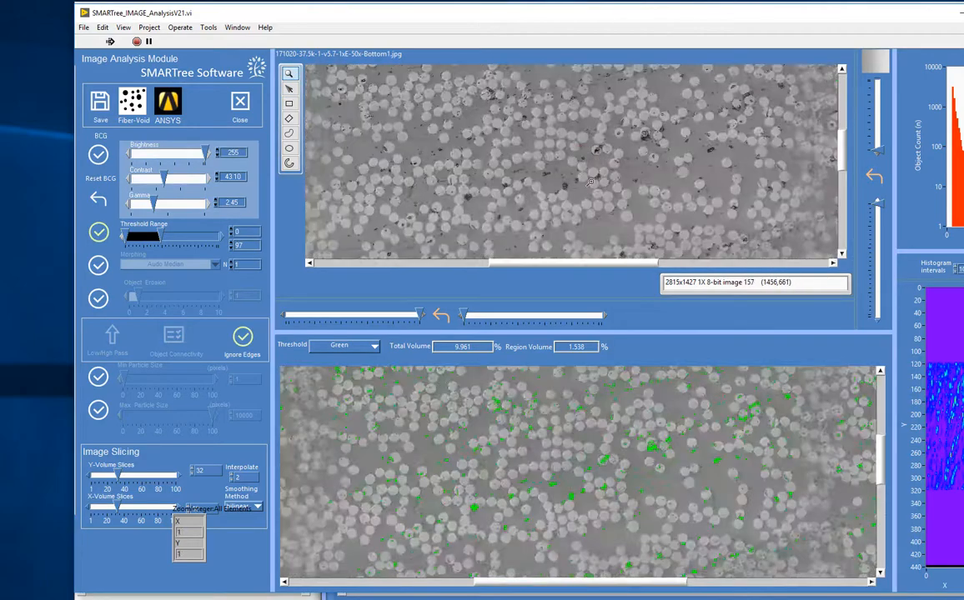
# Inspect the detected voids at 2X magnification and set the upper limit of the threshold range to 98.
pyautogui.click(529, 165)
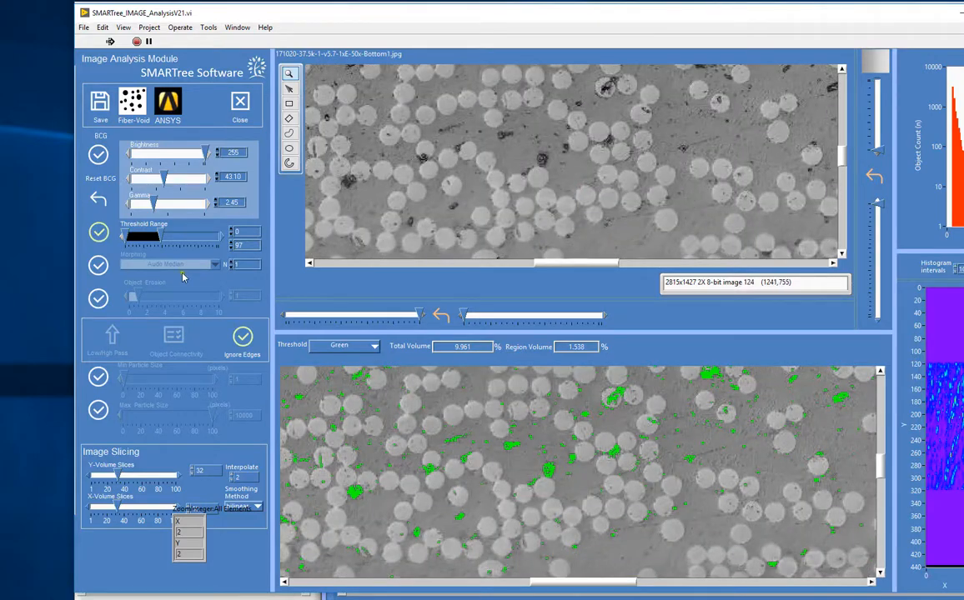
pyautogui.moveTo(165, 239); pyautogui.dragTo(162, 238)
pyautogui.moveTo(161, 238); pyautogui.dragTo(164, 239)
pyautogui.rightClick(412, 122)
pyautogui.click(447, 192)
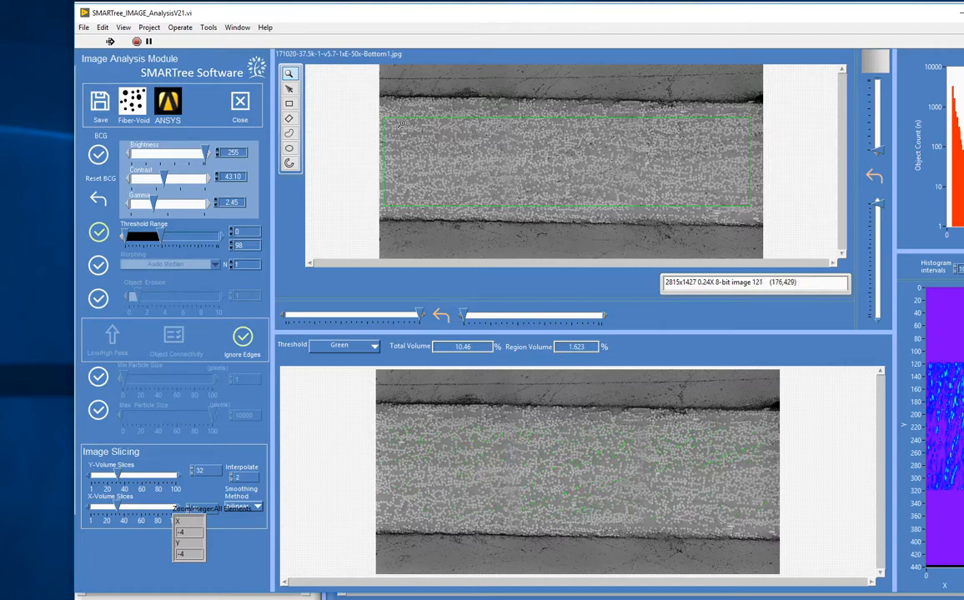
# Redraw the region of interest as a rotated rectangle tilted to follow the fiber layer, and widen it at both ends.
pyautogui.click(288, 88)
pyautogui.click(289, 120)
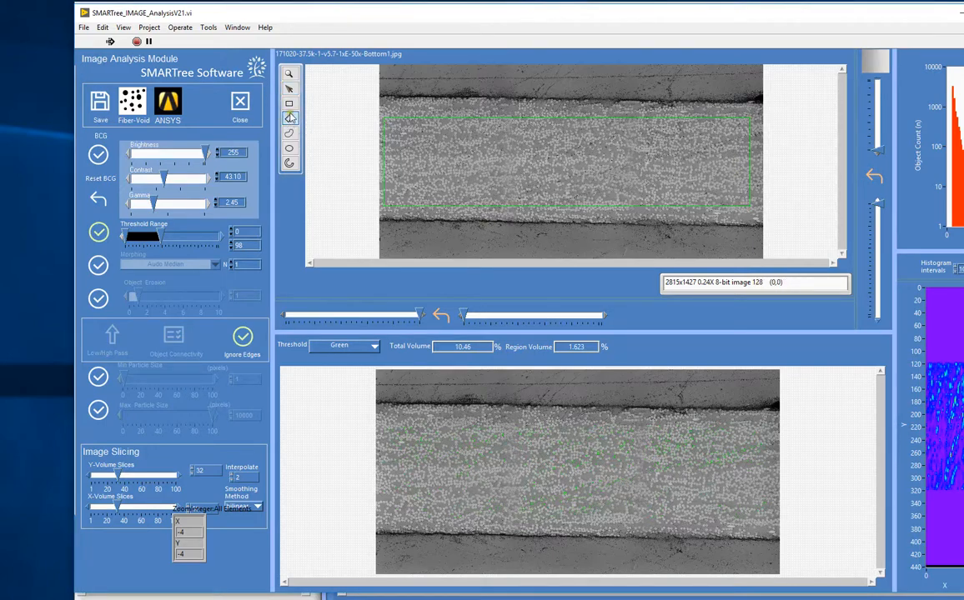
pyautogui.moveTo(390, 113); pyautogui.dragTo(753, 214)
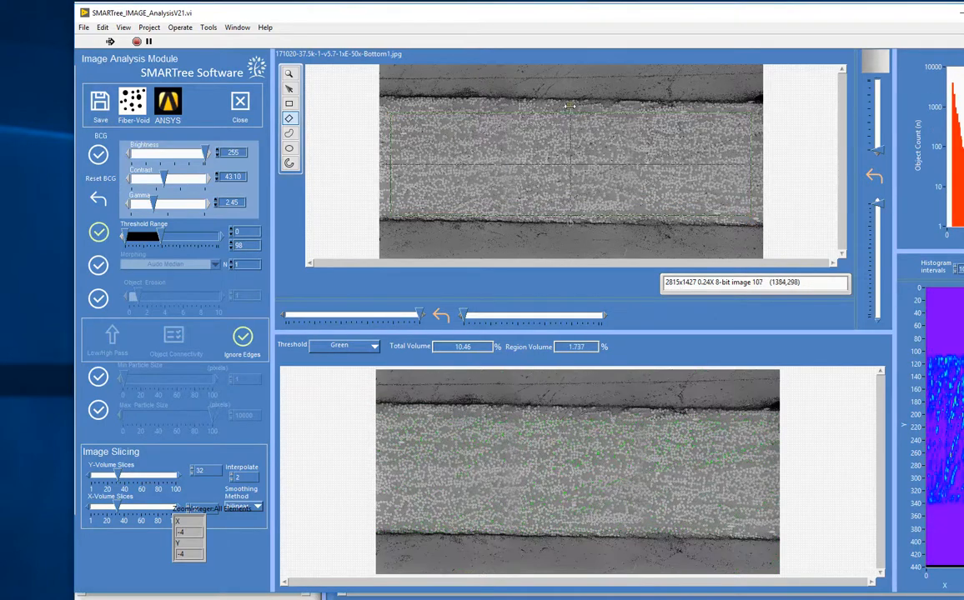
pyautogui.moveTo(571, 105); pyautogui.dragTo(570, 94)
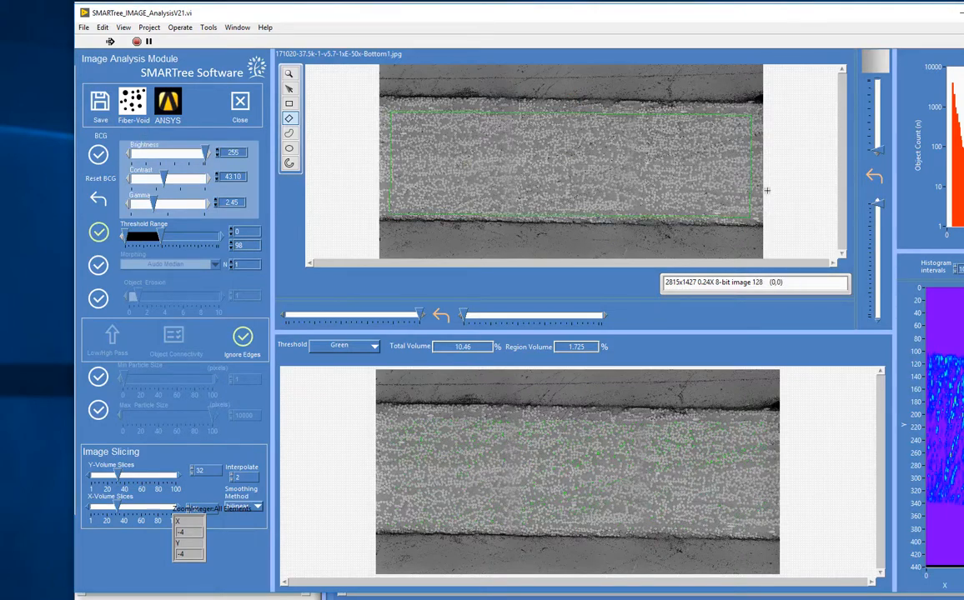
pyautogui.moveTo(390, 152); pyautogui.dragTo(384, 151)
pyautogui.moveTo(752, 139); pyautogui.dragTo(758, 140)
# Switch the analysis from voids back to fibers and set the lower limit of the threshold range to 142.
pyautogui.click(138, 118)
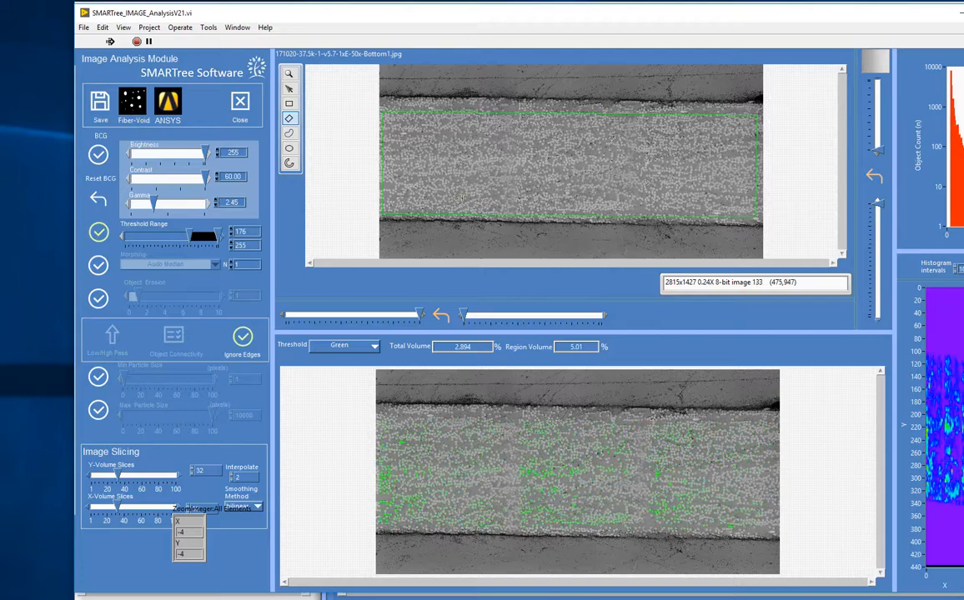
pyautogui.moveTo(190, 236); pyautogui.dragTo(178, 236)
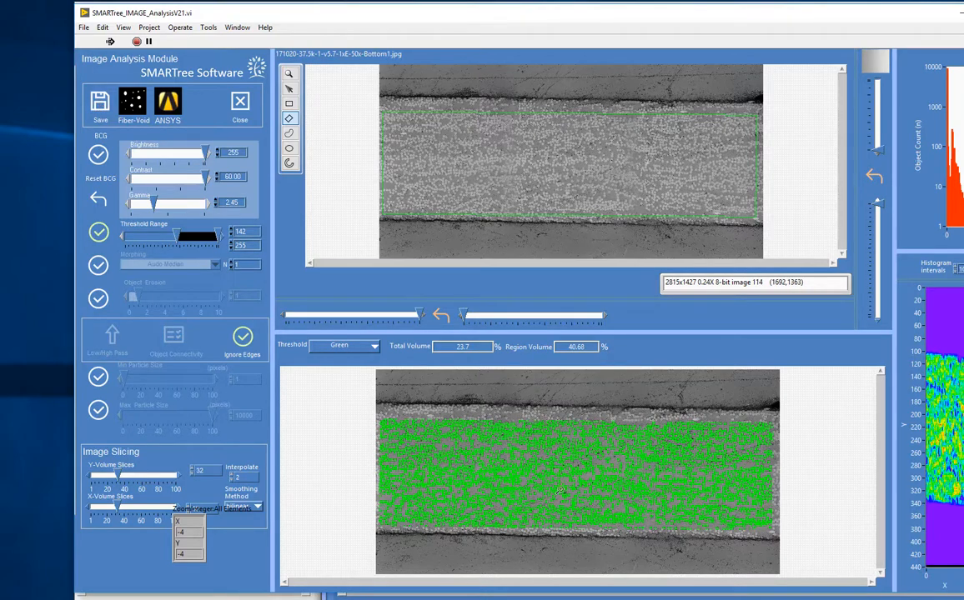
# Switch to File Explorer and view the saved 171020-37.5k-1-v5.7-1xE-50x-Bottom1 threshold image in the Random Photomicrographs folder.
pyautogui.click(287, 599)
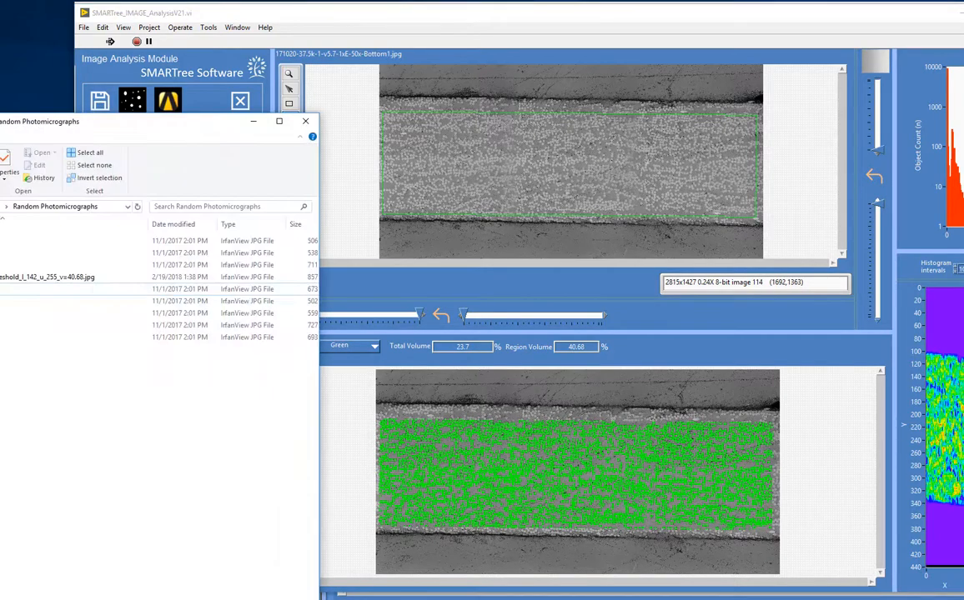
pyautogui.moveTo(175, 117); pyautogui.dragTo(780, 75)
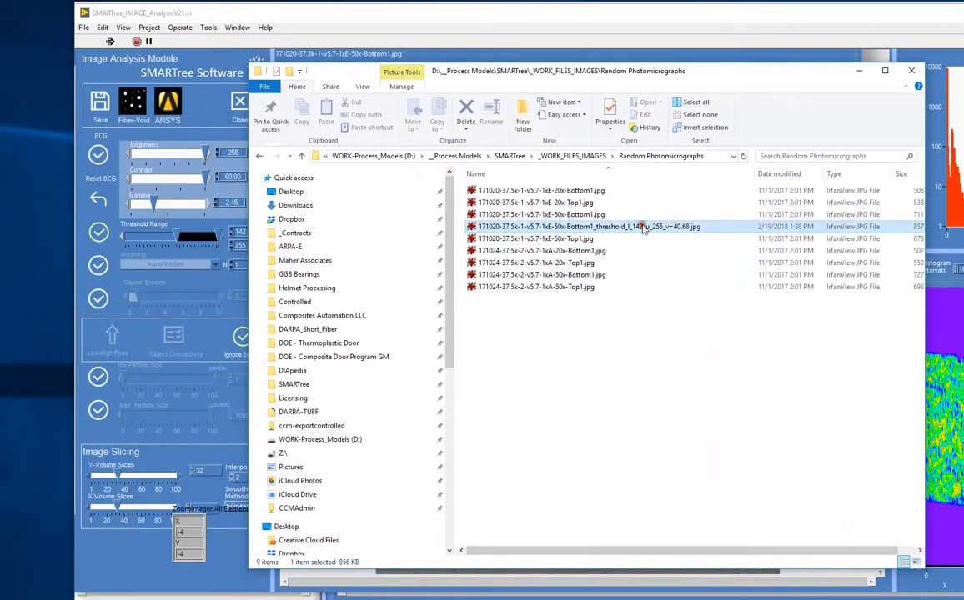
pyautogui.click(636, 227)
pyautogui.doubleClick(636, 227)
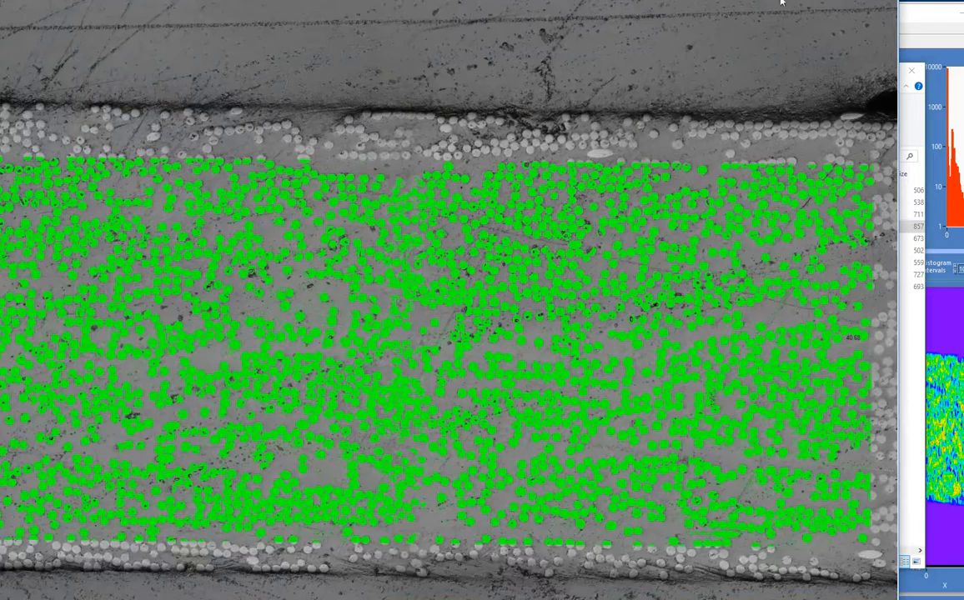
pyautogui.press('Escape')
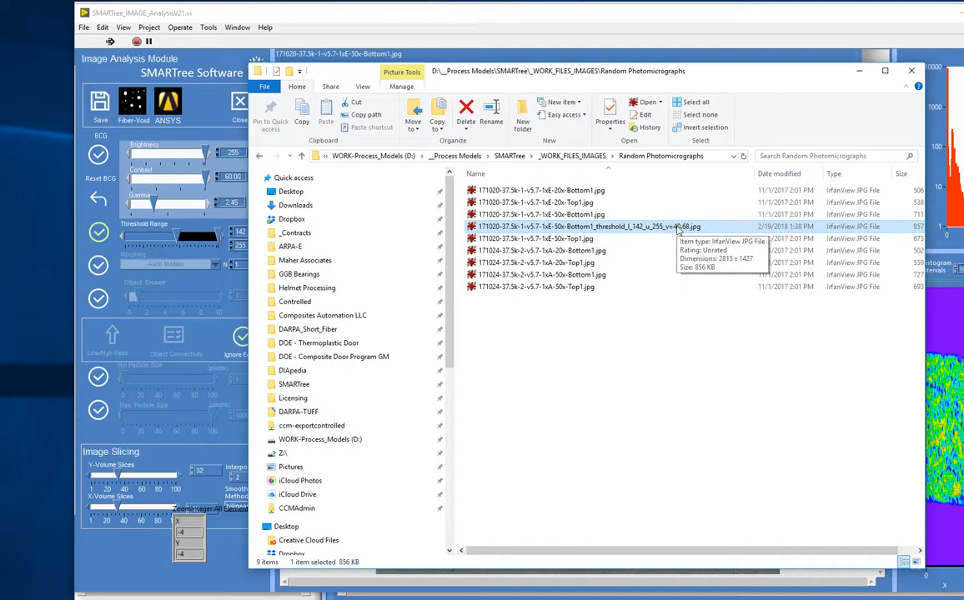
pyautogui.click(859, 72)
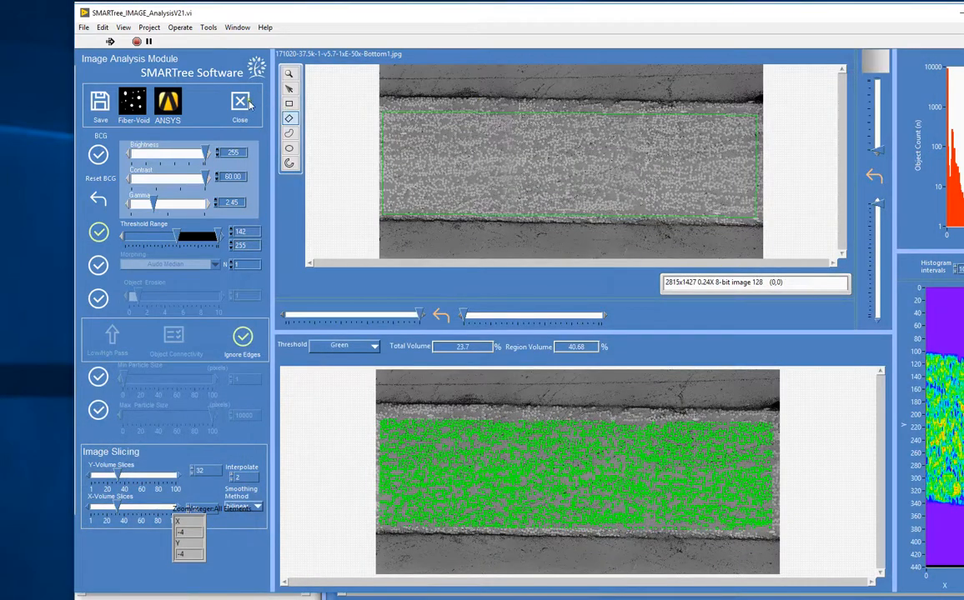
# Close the image analysis and review the threshold image and both area fraction elements under 171020-37.5k-1-v5.7-1xE-50x-Bottom1.jpg.
pyautogui.click(236, 110)
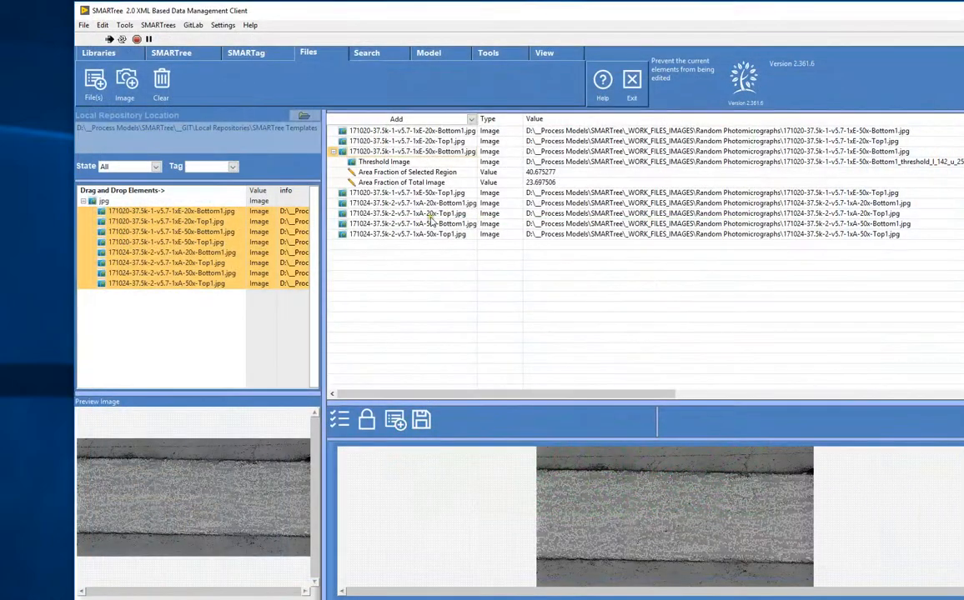
pyautogui.click(395, 165)
pyautogui.click(394, 153)
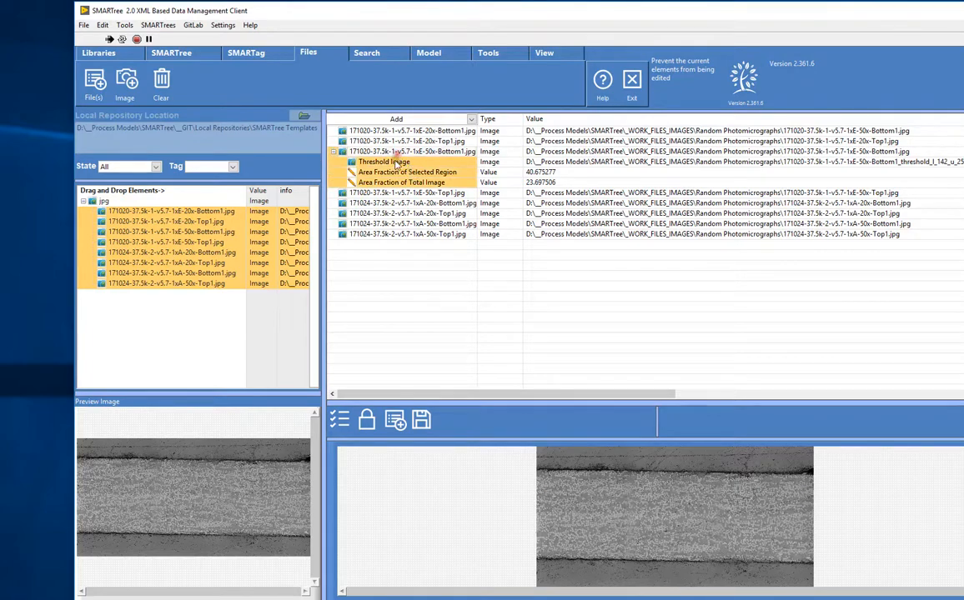
pyautogui.click(401, 164)
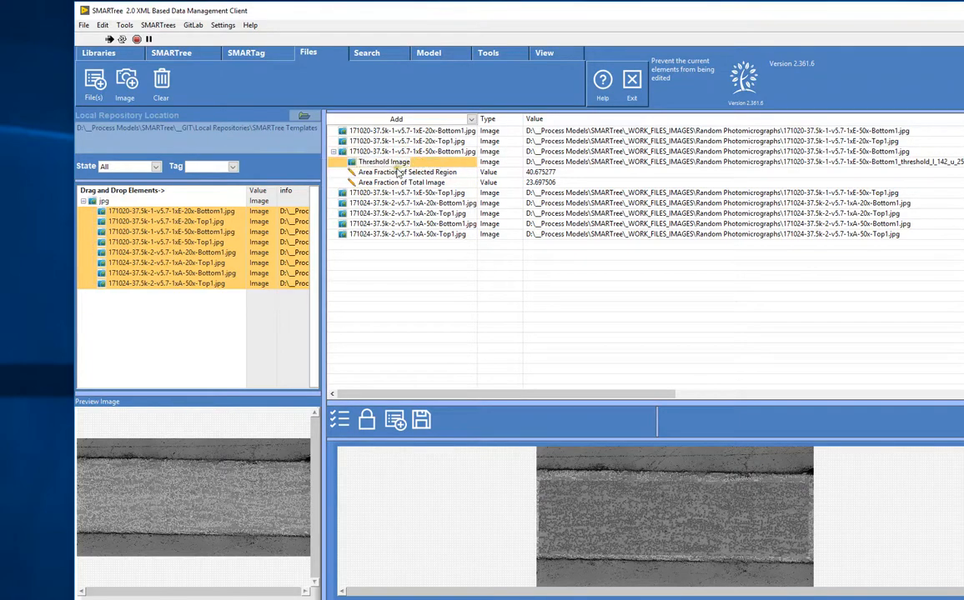
pyautogui.click(395, 173)
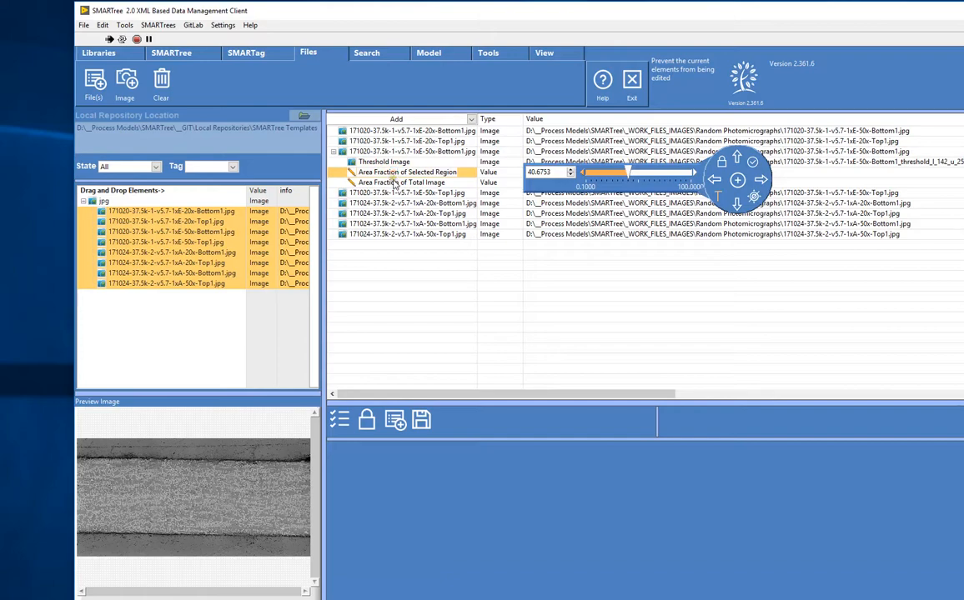
pyautogui.click(394, 183)
pyautogui.click(399, 152)
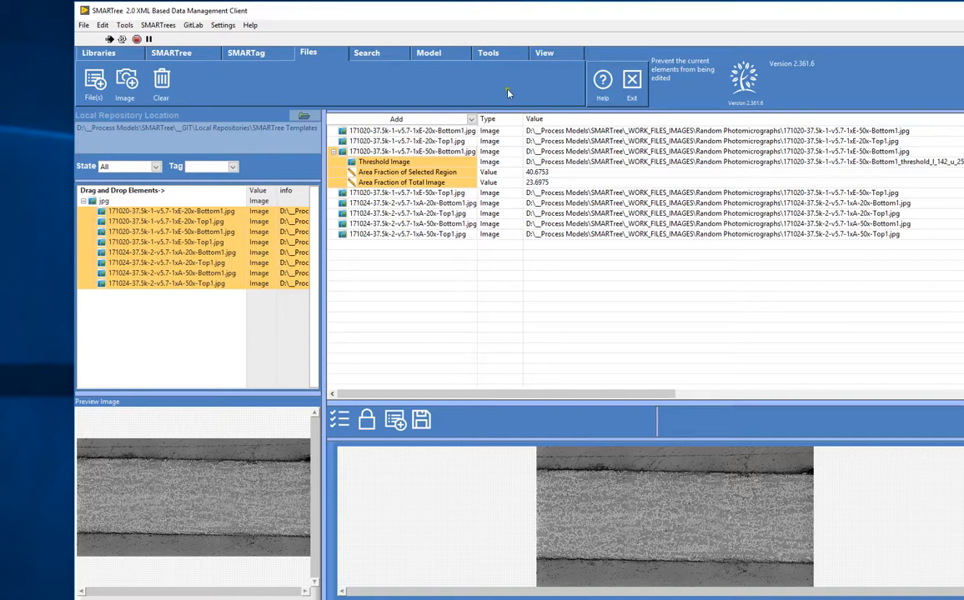
# Show the detail columns of the SMARTree, including the image parameters.
pyautogui.click(543, 54)
pyautogui.click(138, 77)
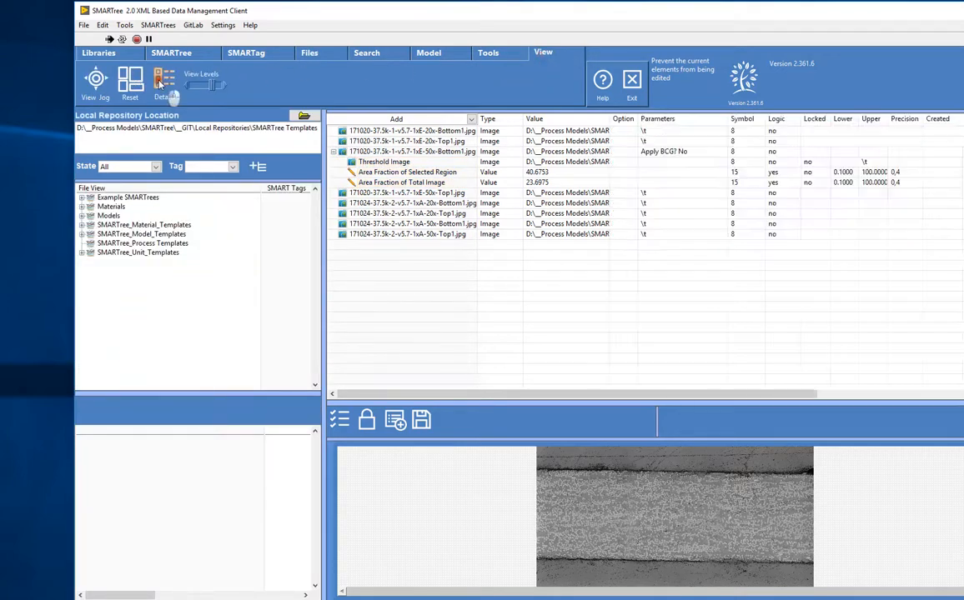
pyautogui.click(163, 94)
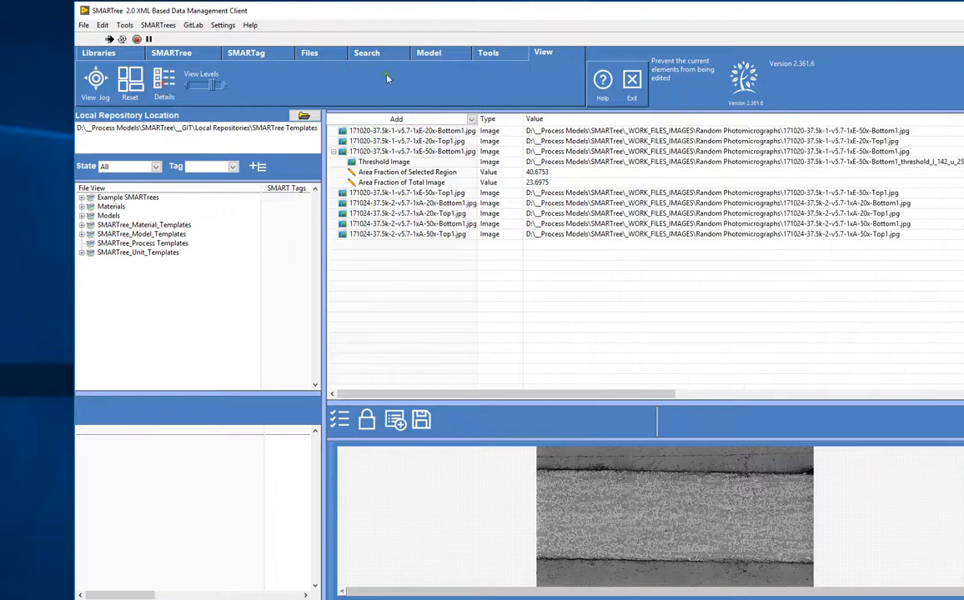
pyautogui.click(154, 82)
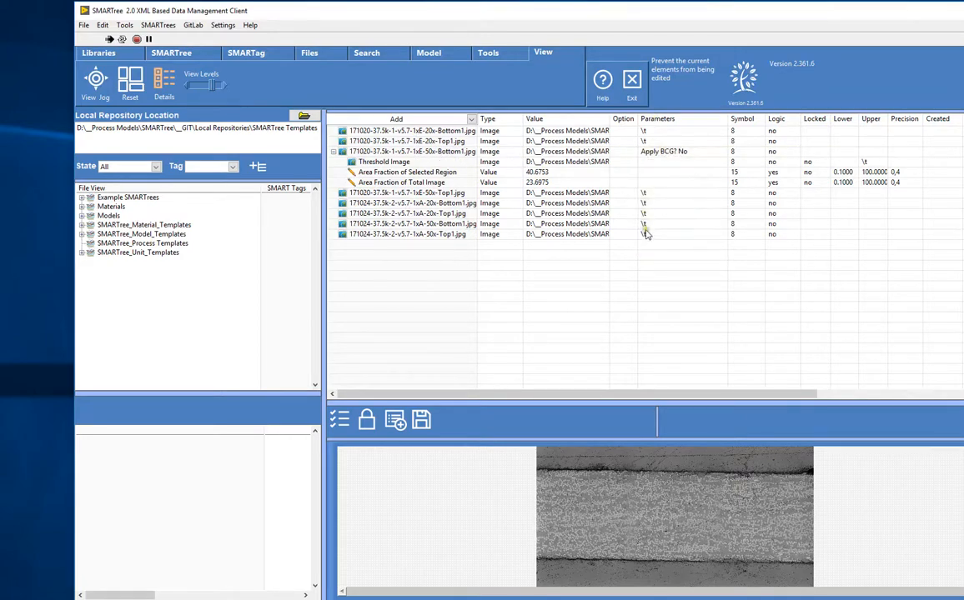
# Copy the analyzed 171020-37.5k-1-v5.7-1xE-50x-Bottom1.jpg element and paste only its parameters onto the five image elements below it.
pyautogui.click(464, 156)
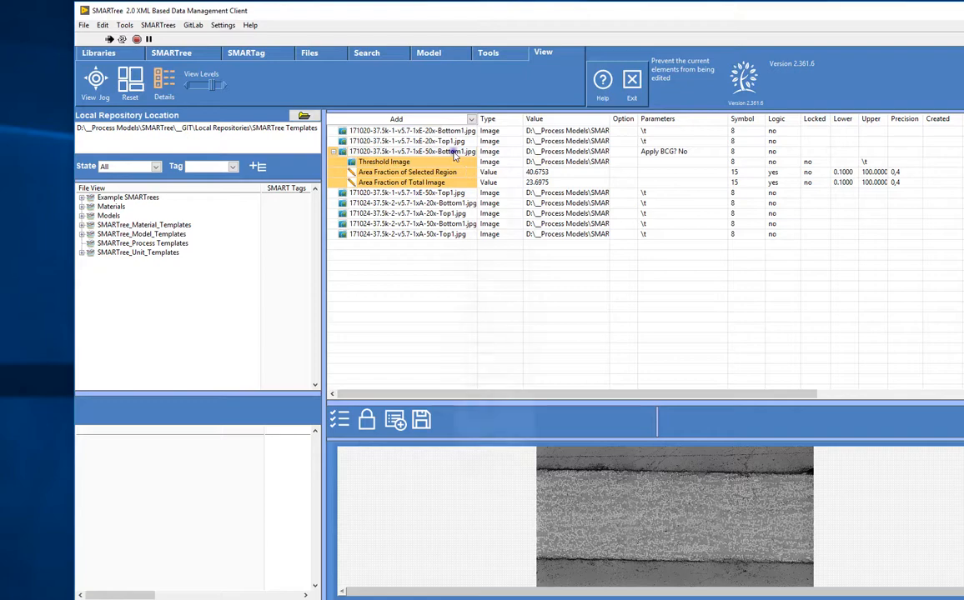
pyautogui.rightClick(458, 166)
pyautogui.click(493, 296)
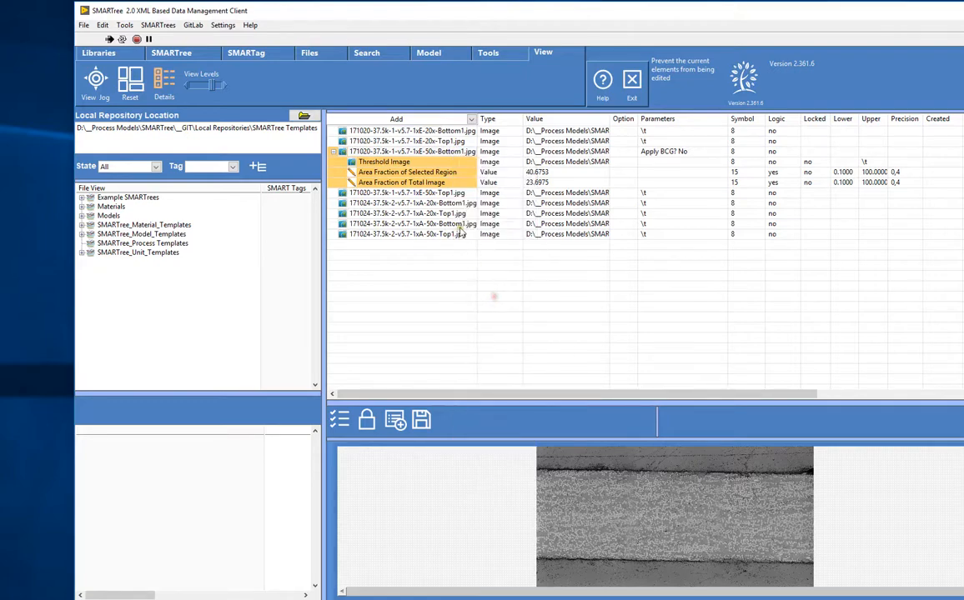
pyautogui.click(451, 194)
pyautogui.keyDown('shift'); pyautogui.click(448, 236); pyautogui.keyUp('shift')
pyautogui.rightClick(449, 236)
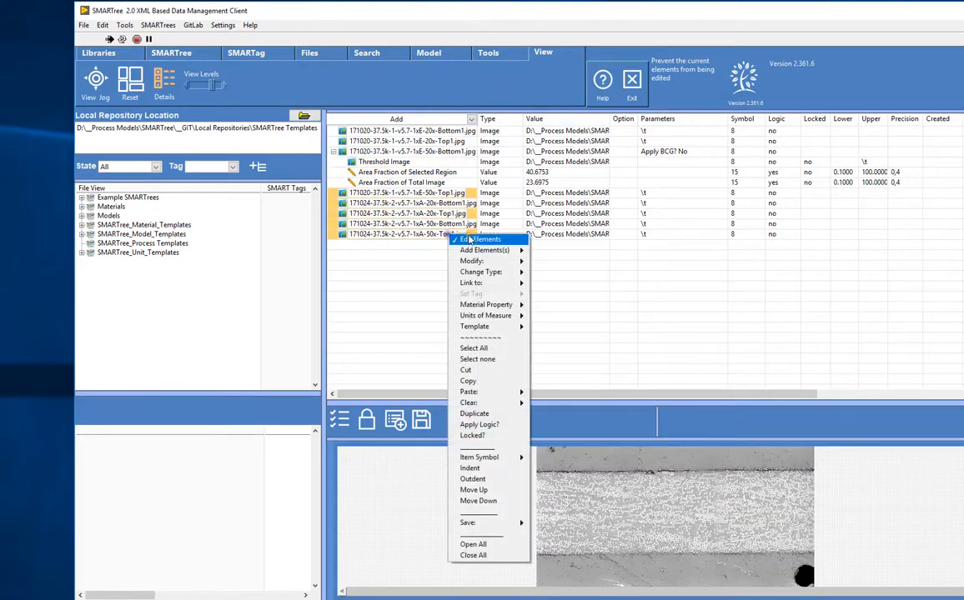
pyautogui.moveTo(500, 392)
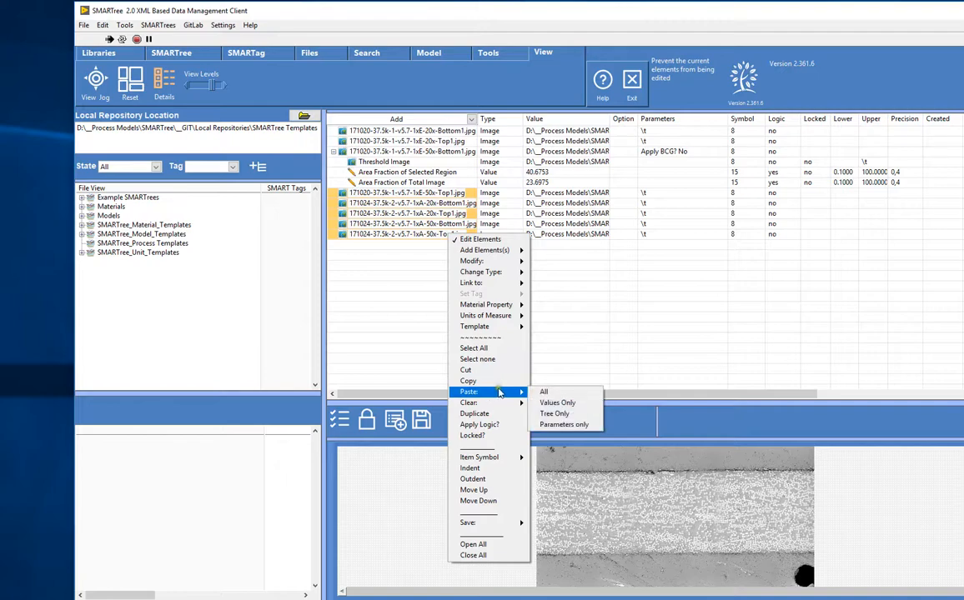
pyautogui.click(563, 425)
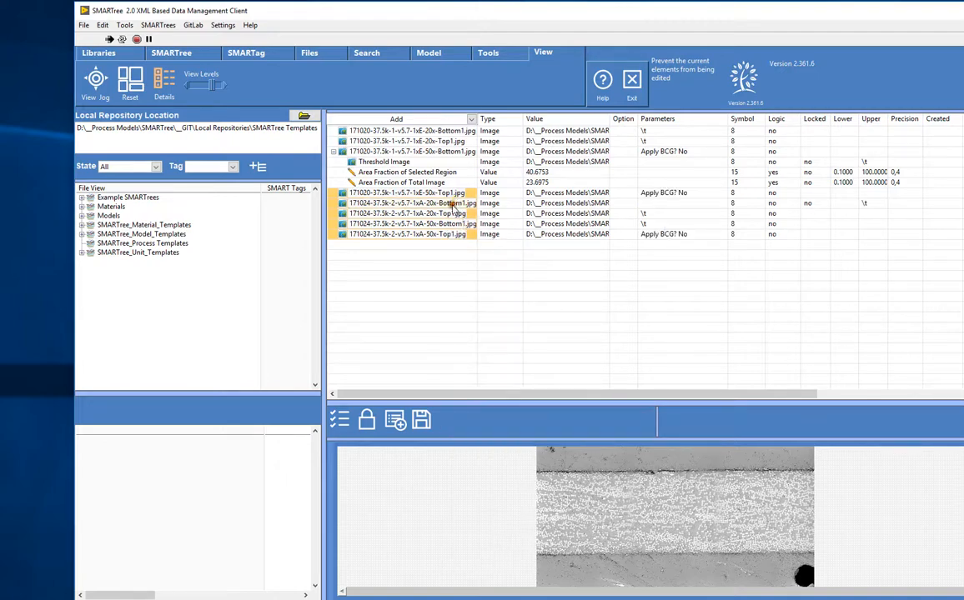
# Analyze the 171020-37.5k-1-v5.7-1xE-50x-Top1.jpg element with a region inside the fiber layer and a lower threshold limit of about 176.
pyautogui.click(466, 193)
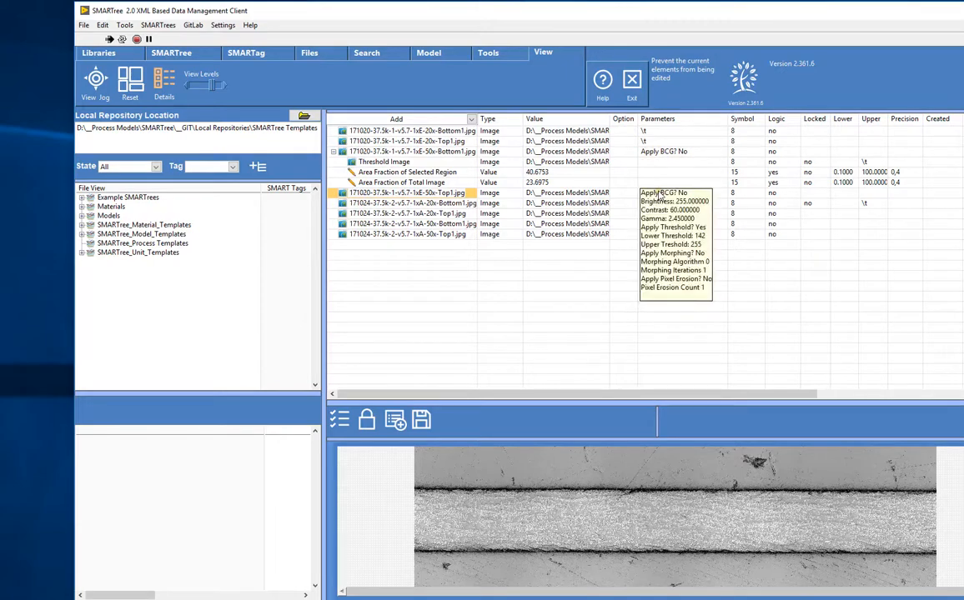
pyautogui.doubleClick(416, 197)
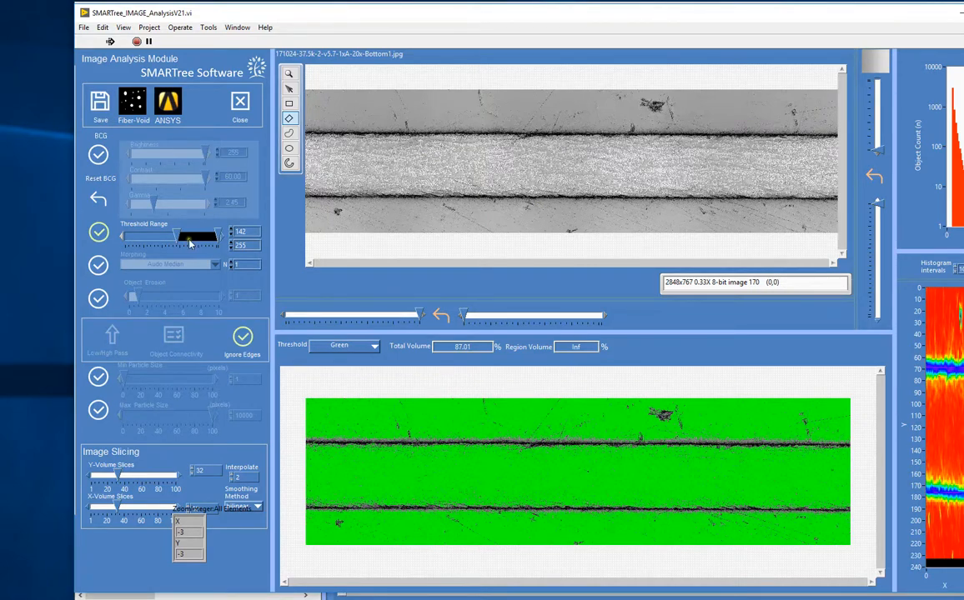
pyautogui.moveTo(181, 241); pyautogui.dragTo(191, 240)
pyautogui.moveTo(328, 141); pyautogui.dragTo(825, 194)
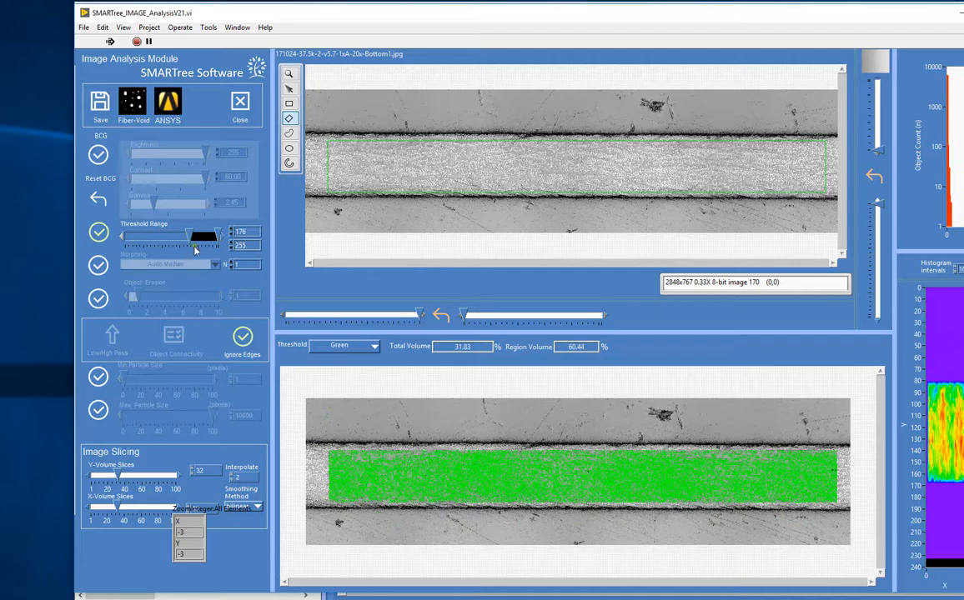
pyautogui.moveTo(190, 238); pyautogui.dragTo(188, 239)
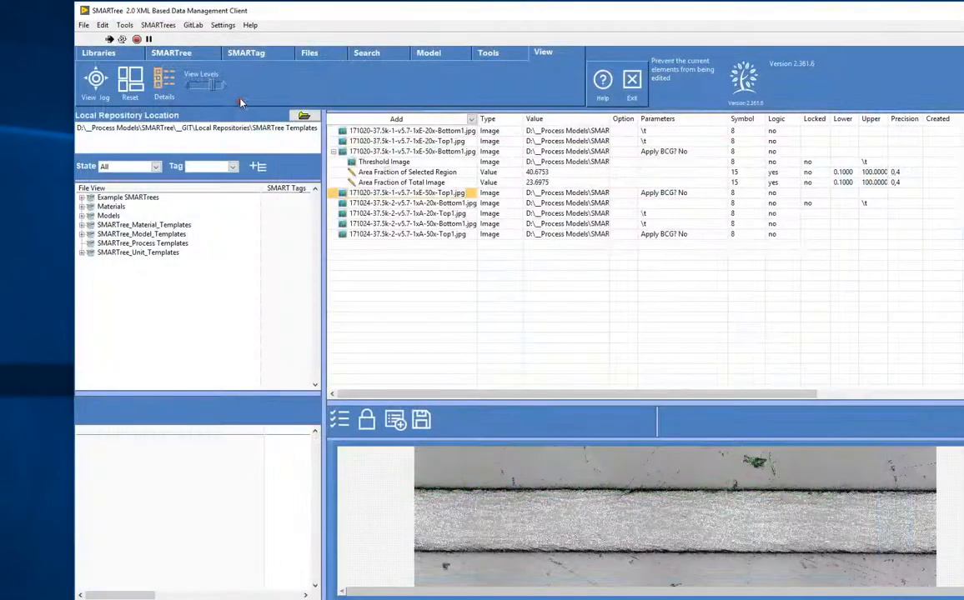
# Open 171024-37.5k-2-v5.7-1xA-50x-Top1.jpg for image analysis and draw a rectangular region of interest inside its fiber layer.
pyautogui.click(456, 235)
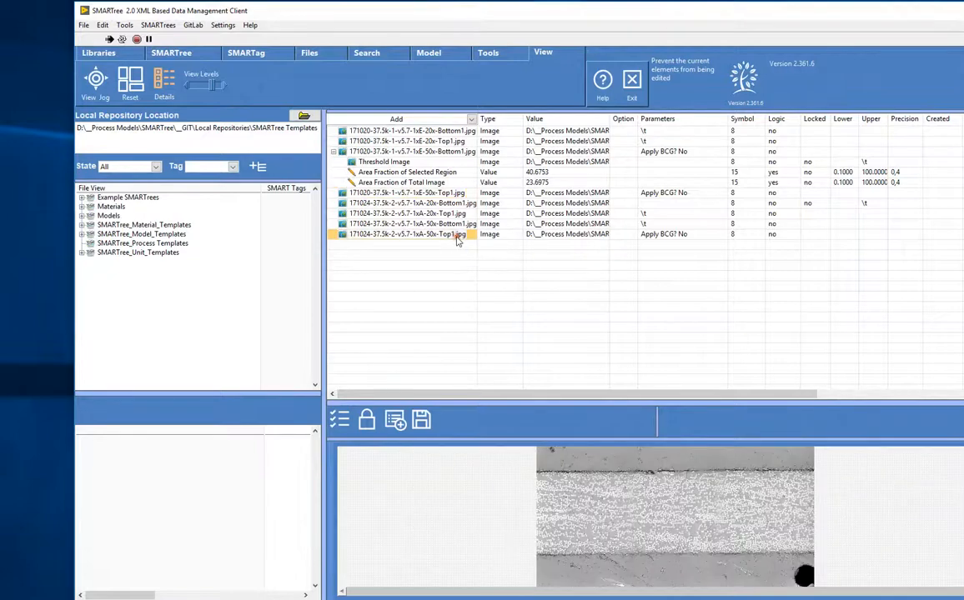
pyautogui.doubleClick(455, 237)
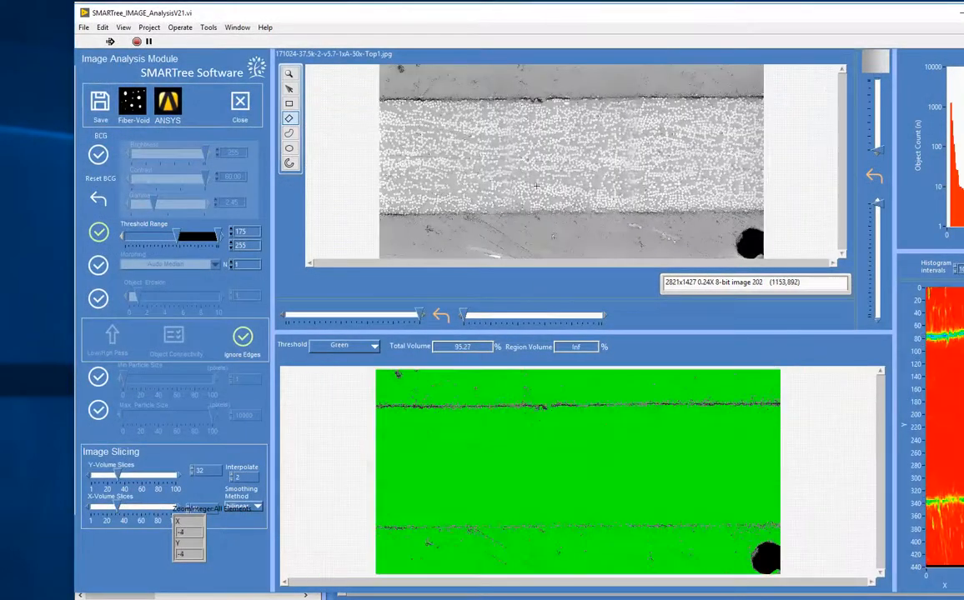
pyautogui.moveTo(404, 115); pyautogui.dragTo(754, 194)
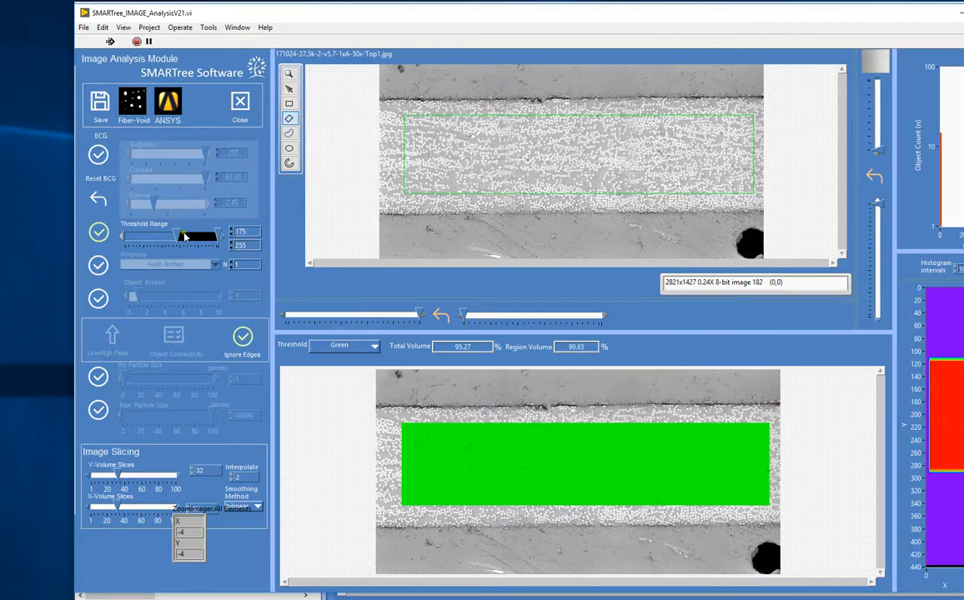
# Set the lower limit of the threshold range to 204 so only the fibers in the region are detected.
pyautogui.moveTo(185, 236); pyautogui.dragTo(204, 238)
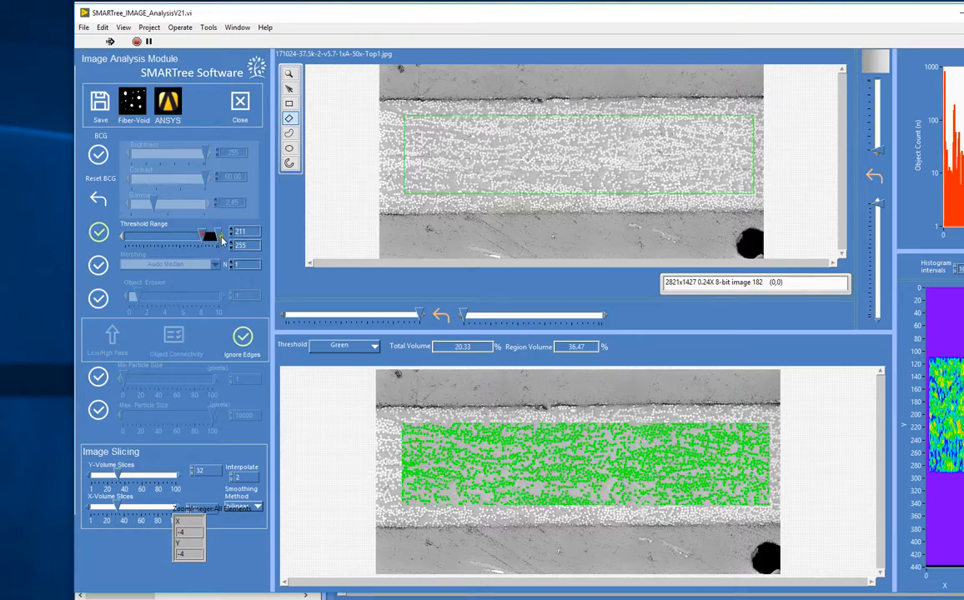
pyautogui.click(231, 236)
pyautogui.click(232, 235)
pyautogui.click(232, 236)
pyautogui.click(232, 237)
pyautogui.click(232, 237)
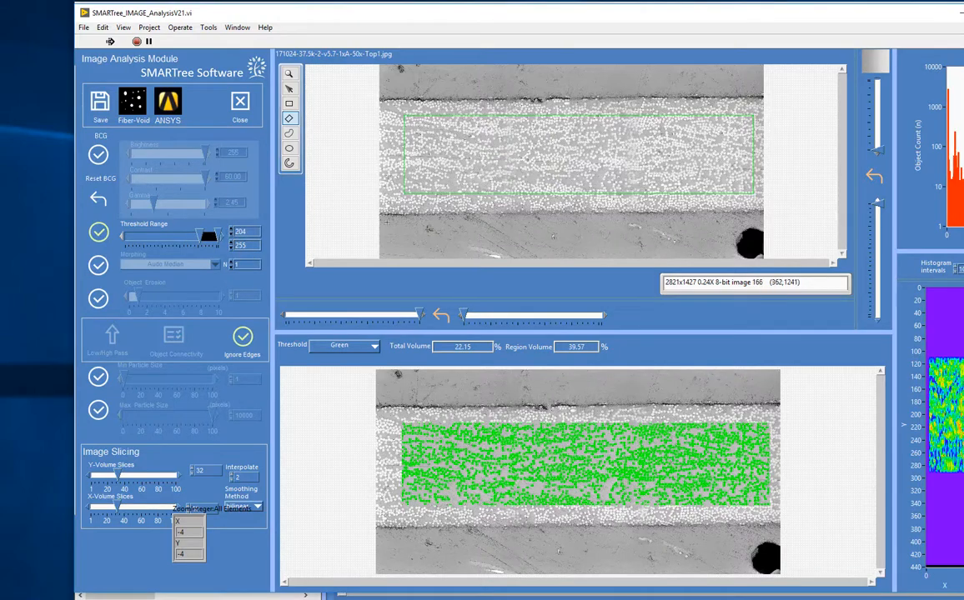
# Inspect the detected fibers at 0.5X magnification and close the image analysis.
pyautogui.click(288, 73)
pyautogui.click(427, 147)
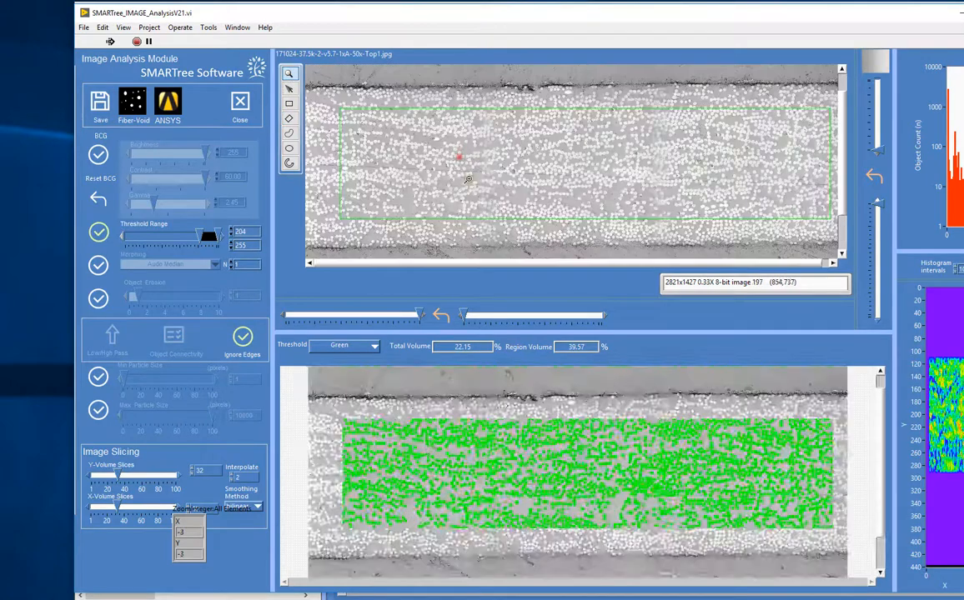
pyautogui.click(468, 179)
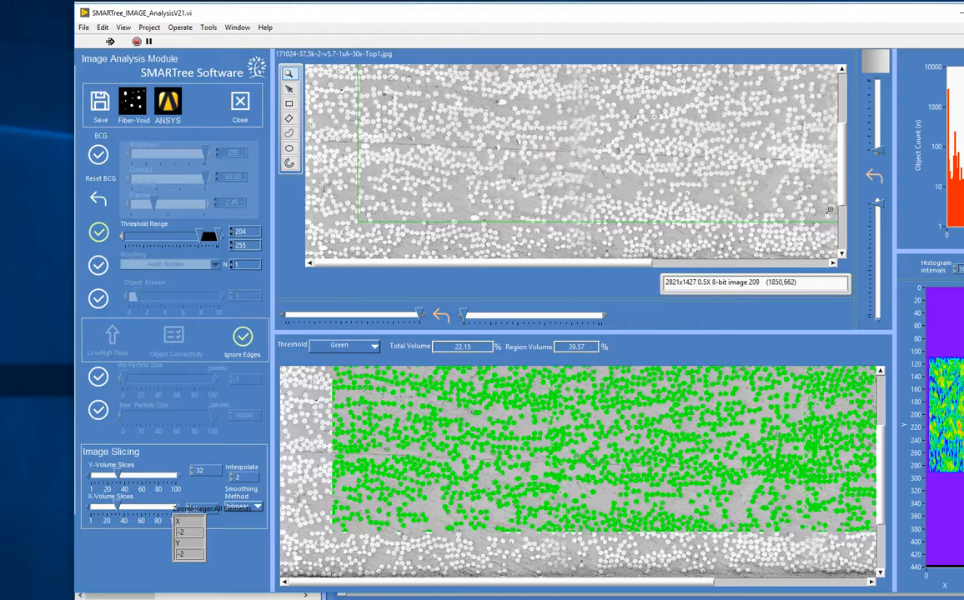
pyautogui.click(239, 102)
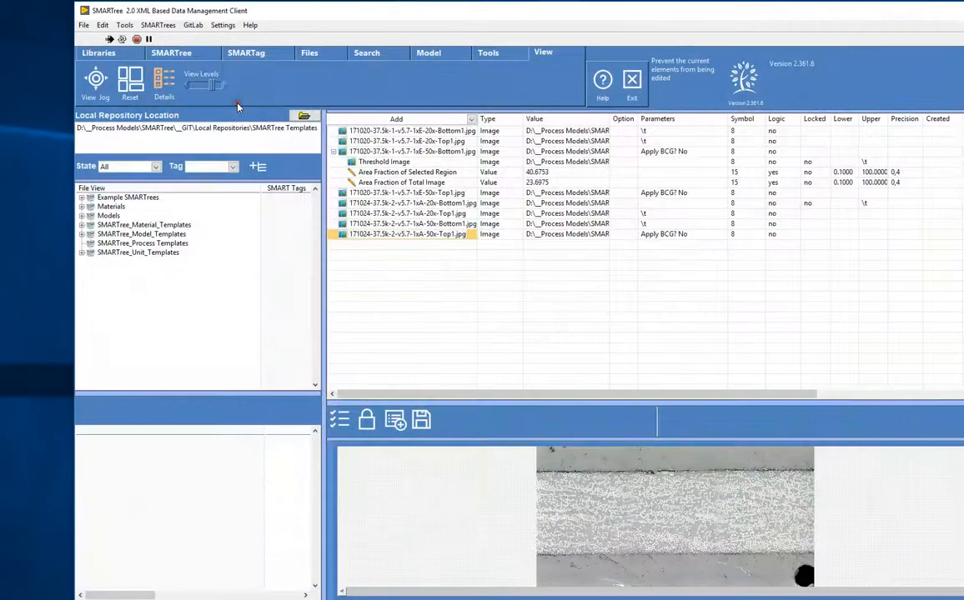